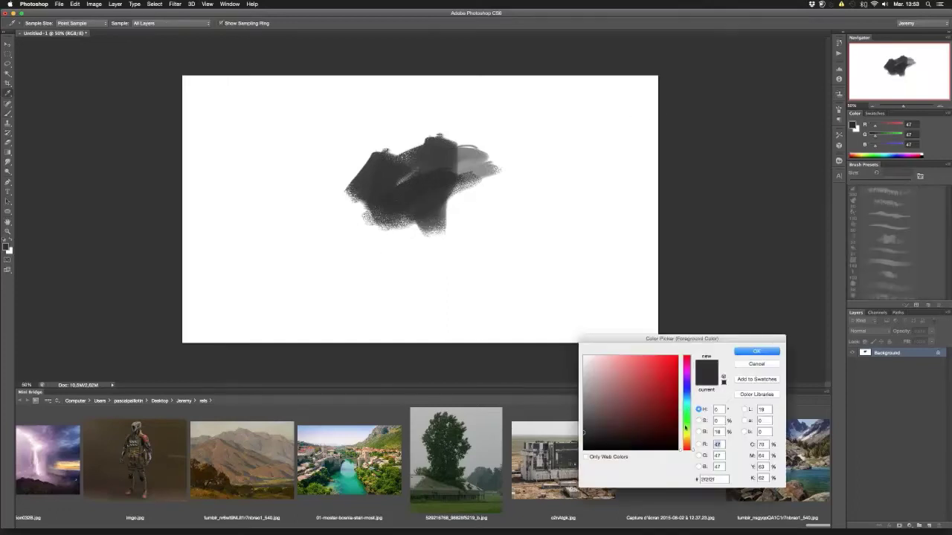
Cover the white canvas with broad pale yellow brush strokes.
left_click(654, 372)
left_click(758, 350)
mouse_move(223, 111)
left_mouse_down()
mouse_move(457, 106)
mouse_move(577, 186)
left_mouse_up()
mouse_move(297, 282)
left_mouse_down()
mouse_move(575, 237)
mouse_move(191, 320)
left_mouse_up()
key("bracketright")
key("bracketright")
key("bracketright")
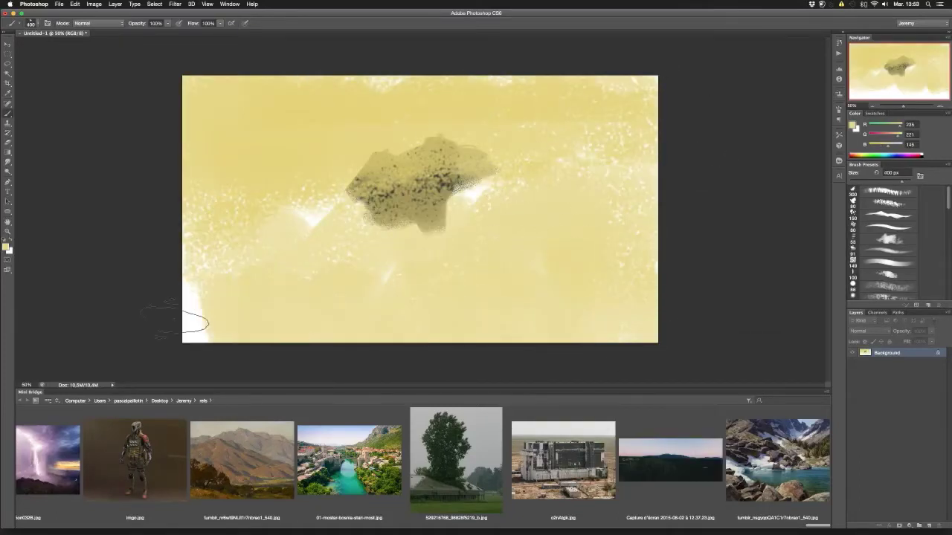
In Color Burn mode, burn stronger yellow and pinkish-orange tones into the canvas sides.
left_click(97, 23)
left_click(97, 95)
mouse_move(617, 202)
left_mouse_down()
mouse_move(505, 186)
mouse_move(215, 279)
left_mouse_up()
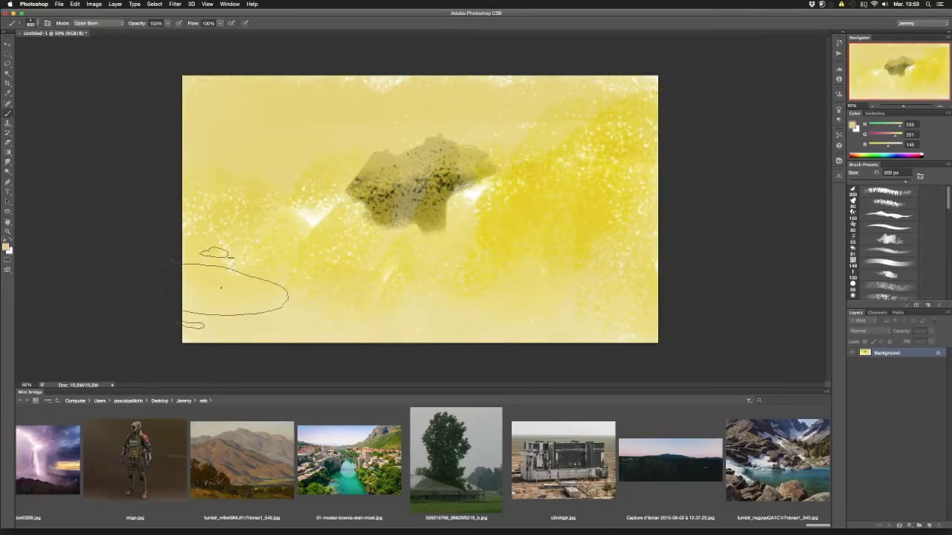
left_click(892, 152)
key("bracketleft")
mouse_move(587, 297)
left_mouse_down()
mouse_move(617, 159)
mouse_move(414, 223)
mouse_move(265, 202)
mouse_move(213, 319)
mouse_move(639, 111)
left_mouse_up()
Back in Normal mode, paint a light blue-grey sky band across the top.
key("bracketleft")
key("bracketleft")
key("bracketleft")
left_click(97, 23)
left_click(89, 27)
key("bracketright")
key("bracketright")
key("bracketright")
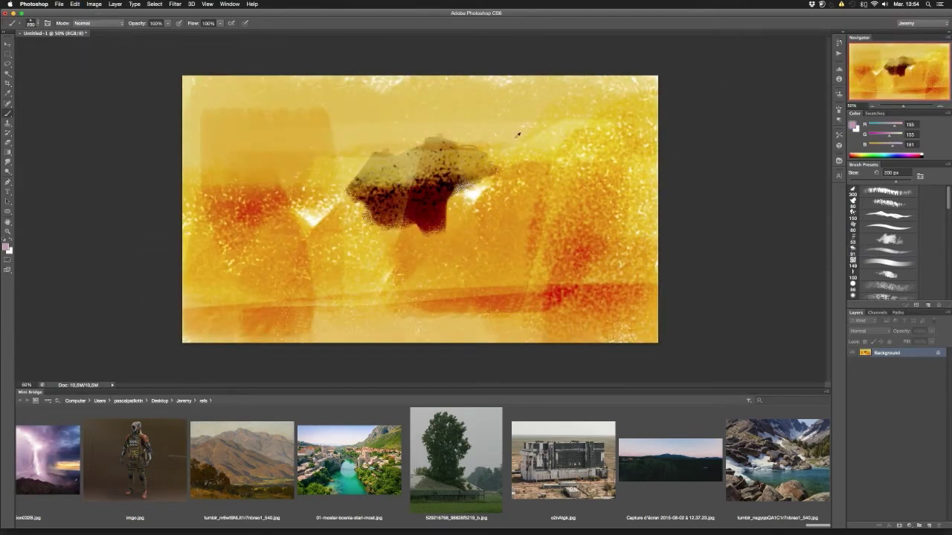
left_click(853, 125)
left_click(606, 368)
left_click(756, 349)
key("bracketright")
key("bracketright")
key("bracketright")
left_click_drag(639, 127, 282, 149)
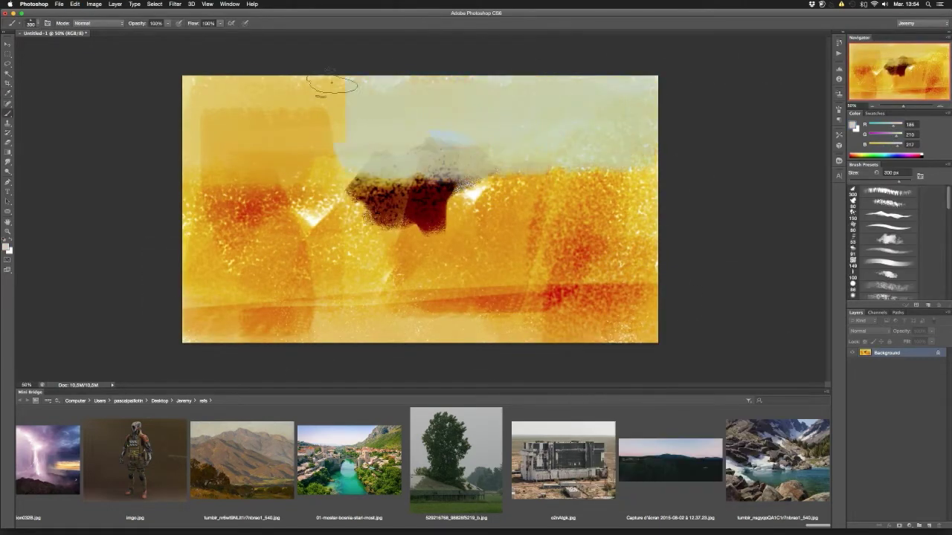
Lighten and speckle the dark central blob with pale and saturated yellows using a textured brush.
scroll(888, 238, "down", 3)
left_click(889, 216)
left_click(626, 127, "alt")
left_click_drag(475, 179, 298, 89)
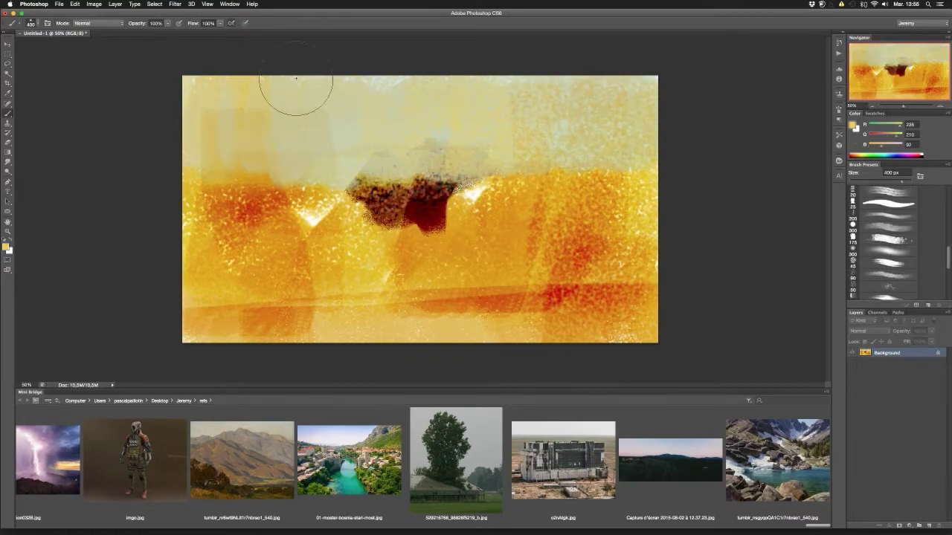
left_click(639, 104, "alt")
left_click_drag(501, 134, 356, 194)
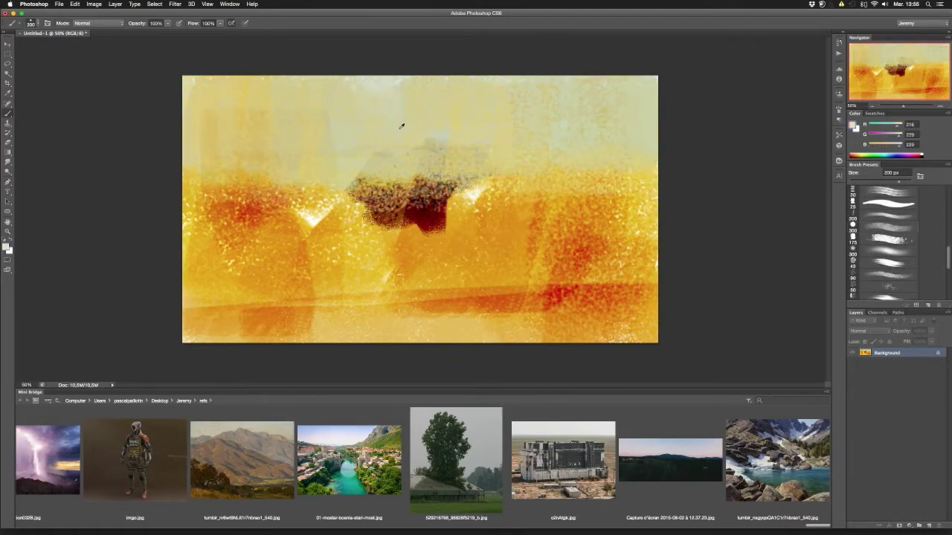
Choose a grey colour for the mountains in the Color Picker.
left_click(489, 125, "alt")
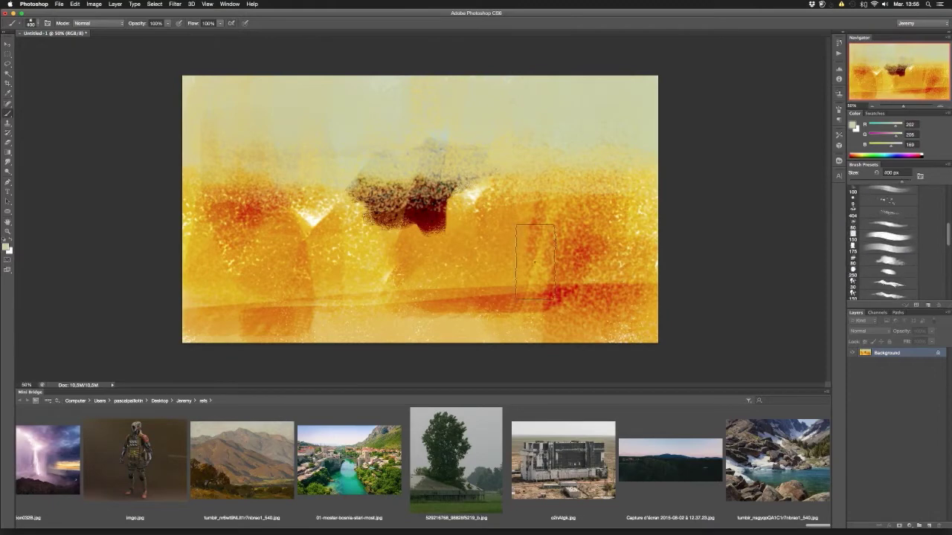
left_click(853, 126)
mouse_move(652, 336)
left_mouse_down()
mouse_move(570, 334)
mouse_move(544, 320)
left_mouse_up()
left_click(496, 370)
Paint the grey mountain silhouette across the canvas and over the left foothills.
left_click(636, 333)
mouse_move(216, 178)
left_mouse_down()
mouse_move(401, 163)
mouse_move(543, 171)
left_mouse_up()
mouse_move(313, 171)
left_mouse_down()
mouse_move(435, 145)
mouse_move(340, 265)
mouse_move(216, 312)
left_mouse_up()
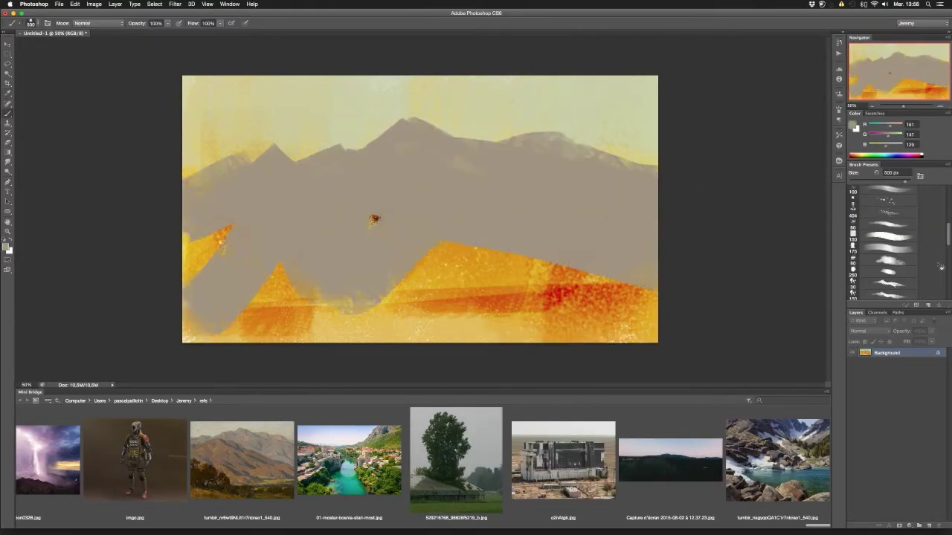
Paint a large brown hill across the lower half of the canvas.
left_click(854, 126)
left_click(636, 333)
mouse_move(193, 223)
left_mouse_down()
mouse_move(446, 223)
mouse_move(654, 312)
left_mouse_up()
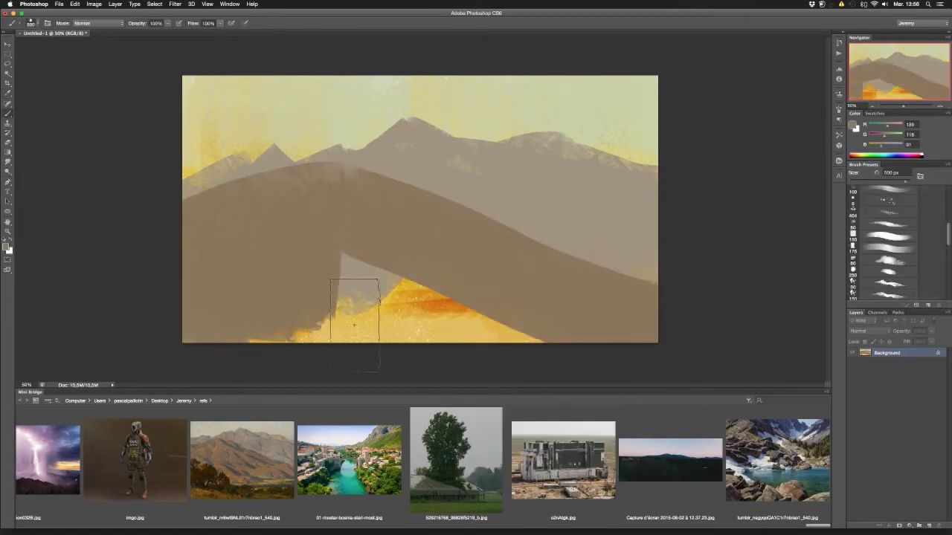
left_click_drag(208, 312, 521, 319)
Burn dark streaks inside the hill selection, then paint lighter brown over them.
left_click(96, 23)
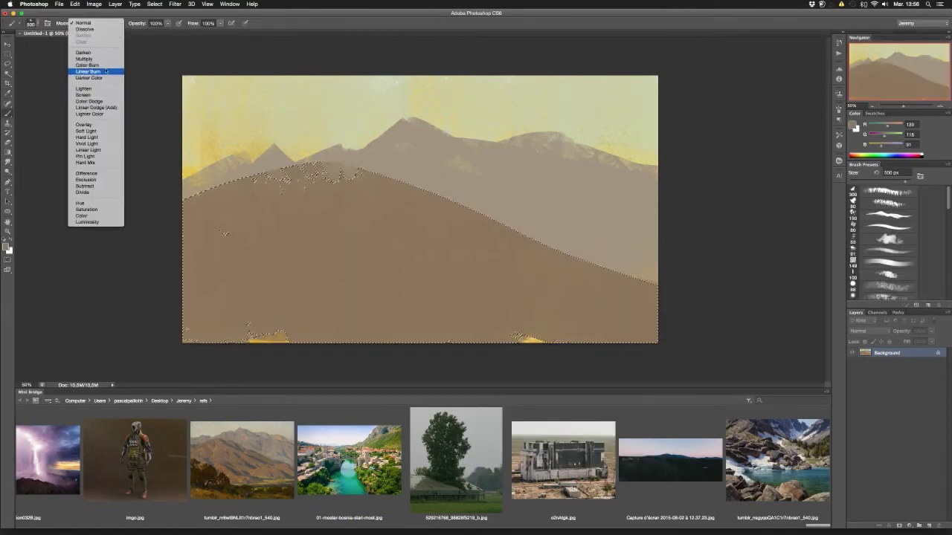
left_click(83, 68)
mouse_move(223, 194)
left_mouse_down()
mouse_move(594, 297)
mouse_move(512, 221)
mouse_move(632, 312)
left_mouse_up()
key("shift+alt+n")
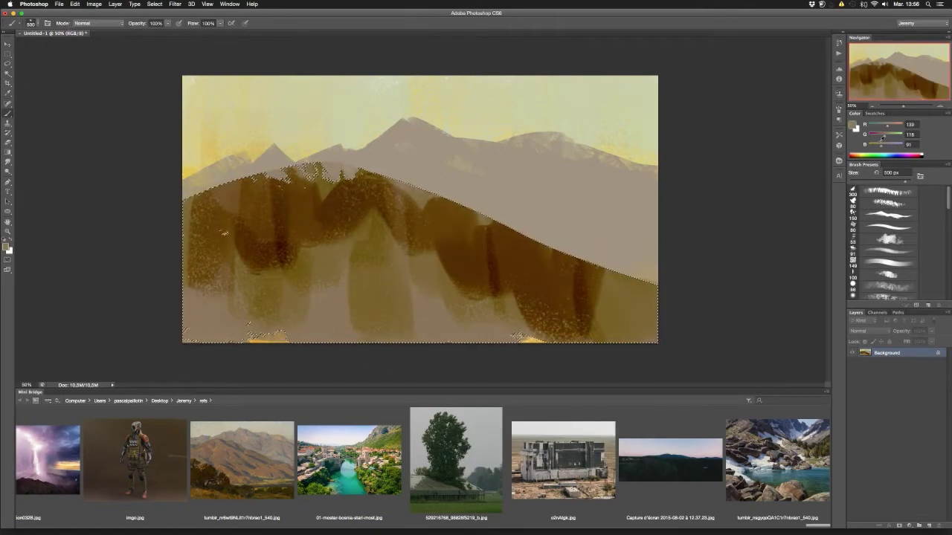
left_click_drag(193, 223, 591, 331)
key("[")
key("[")
key("[")
Pick a dark bluish grey and clear the hill selection.
left_click(7, 247)
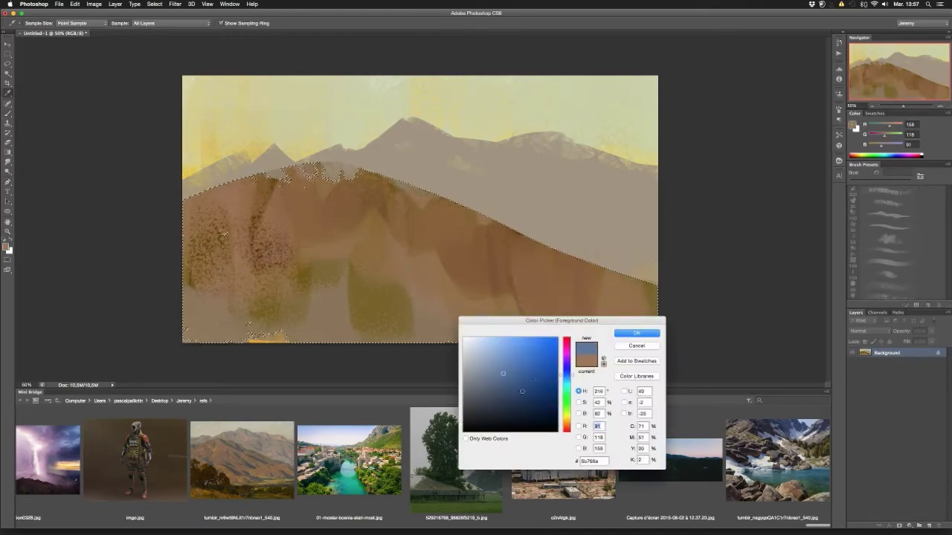
left_click(486, 406)
left_click(637, 333)
key("ctrl+d")
key("[")
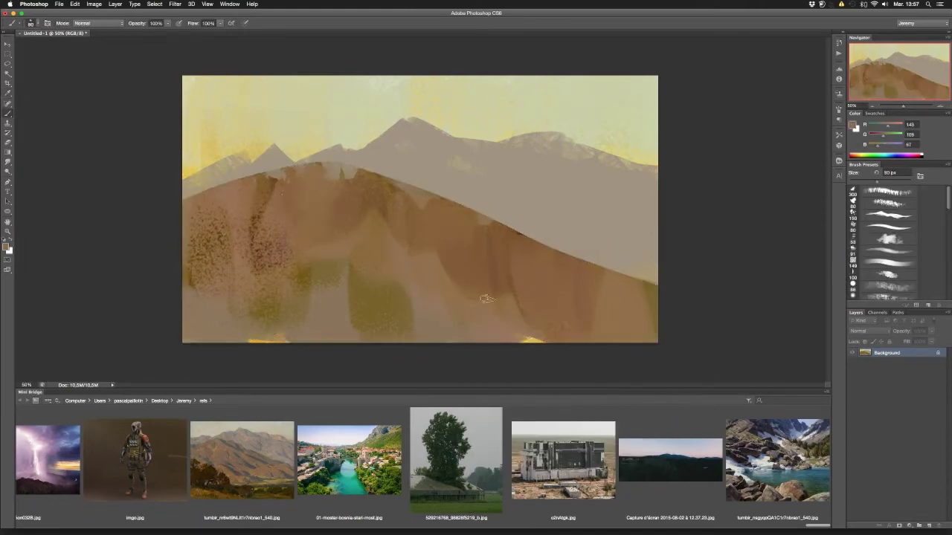
Paint warm brown strokes over the lower right and lower left hills.
left_click(7, 247)
left_click(517, 370)
left_click(636, 333)
left_click_drag(482, 311, 647, 327)
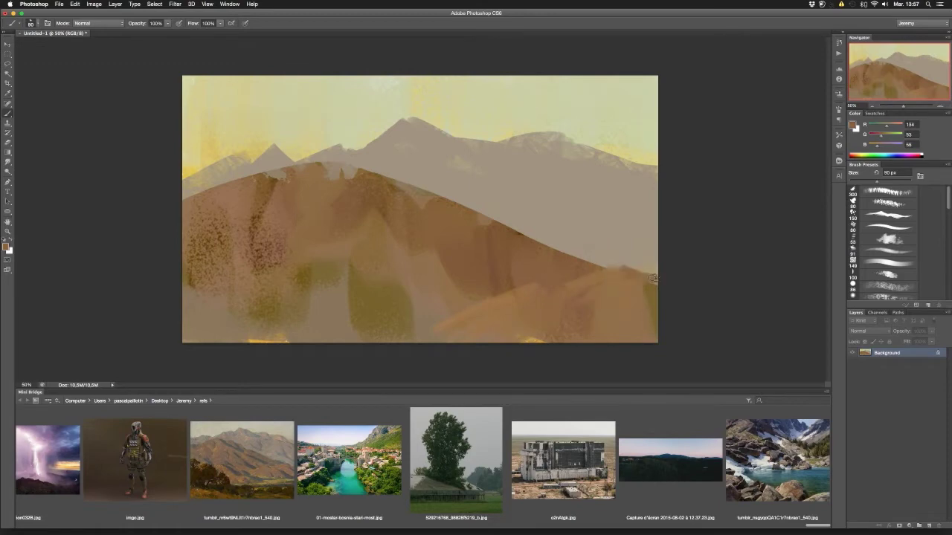
key("bracketright")
key("bracketright")
key("bracketright")
mouse_move(282, 297)
left_mouse_down()
mouse_move(440, 292)
mouse_move(320, 238)
left_mouse_up()
Refine the ridges with sampled brown and beige, raising the grey ridge between peaks.
left_click(340, 319, "alt")
key("[")
key("[")
key("[")
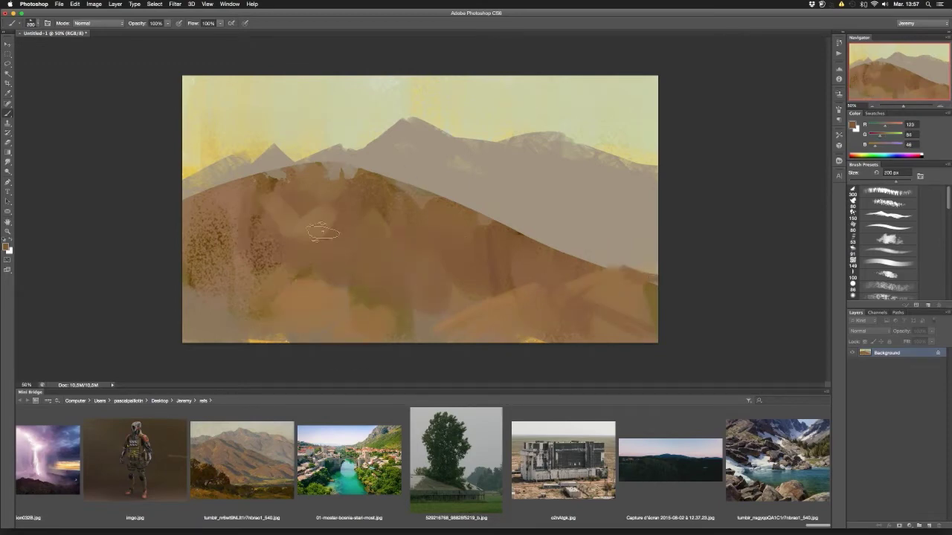
left_click_drag(304, 175, 391, 185)
left_click(391, 184, "alt")
key("bracketright")
key("bracketright")
key("bracketright")
left_click(225, 192)
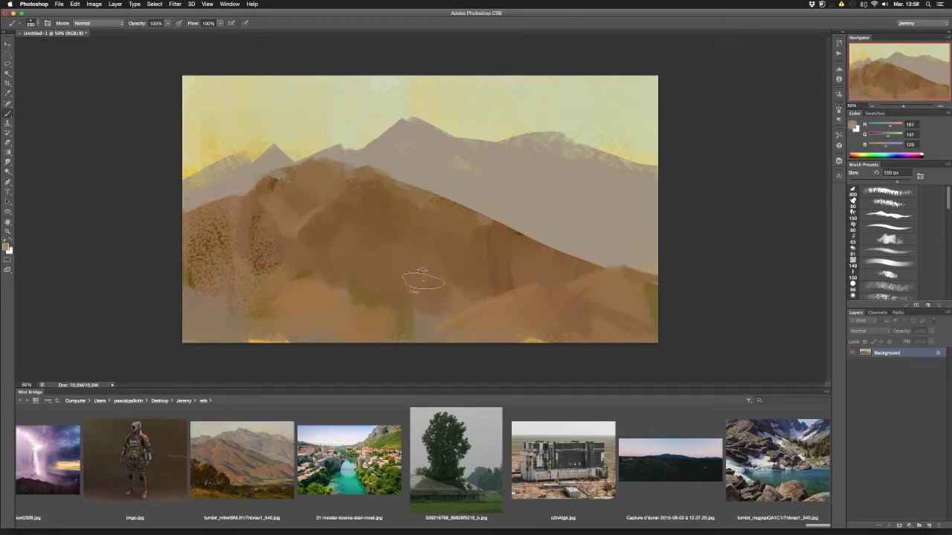
left_click_drag(267, 151, 435, 177)
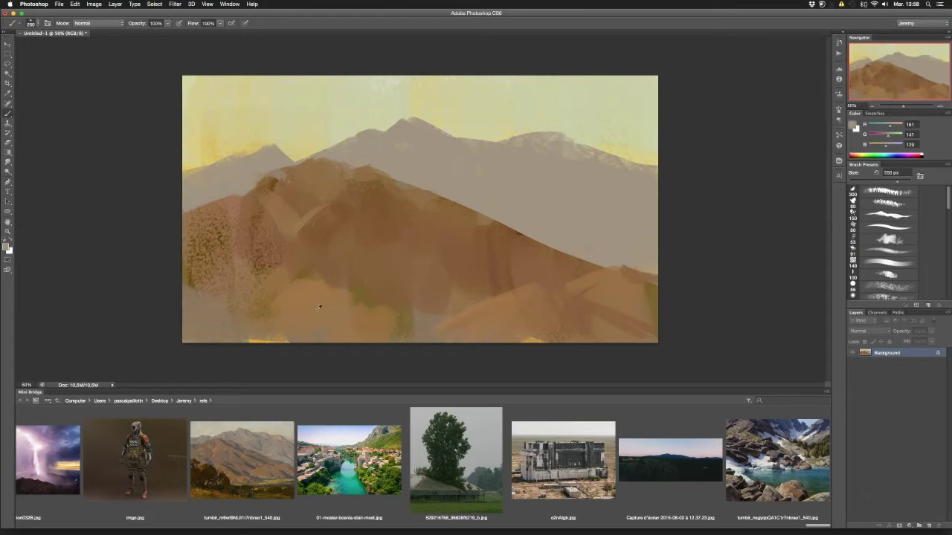
Darken the lower middle and left hills with brown strokes in Normal mode.
left_click(97, 23)
left_click(93, 105)
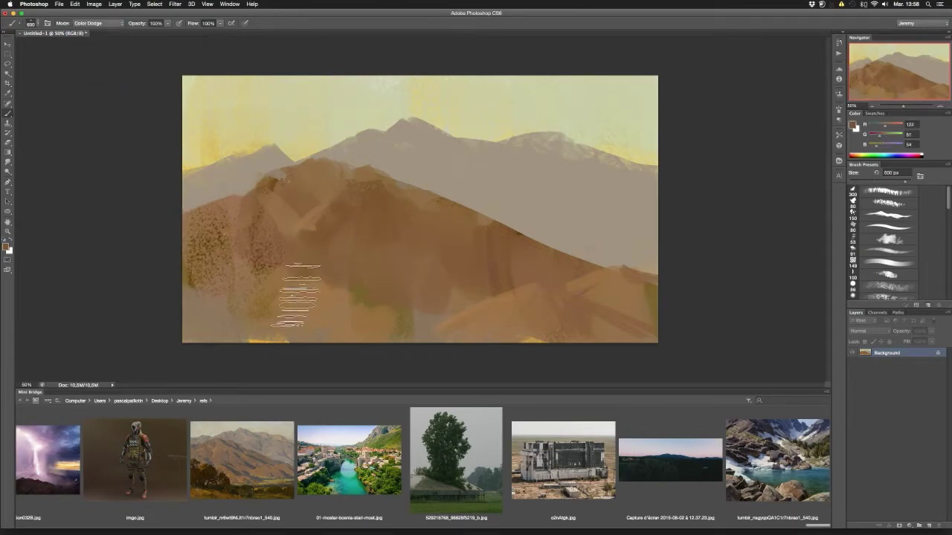
left_click(96, 23)
left_click(93, 7)
key("bracketright")
key("bracketright")
key("bracketright")
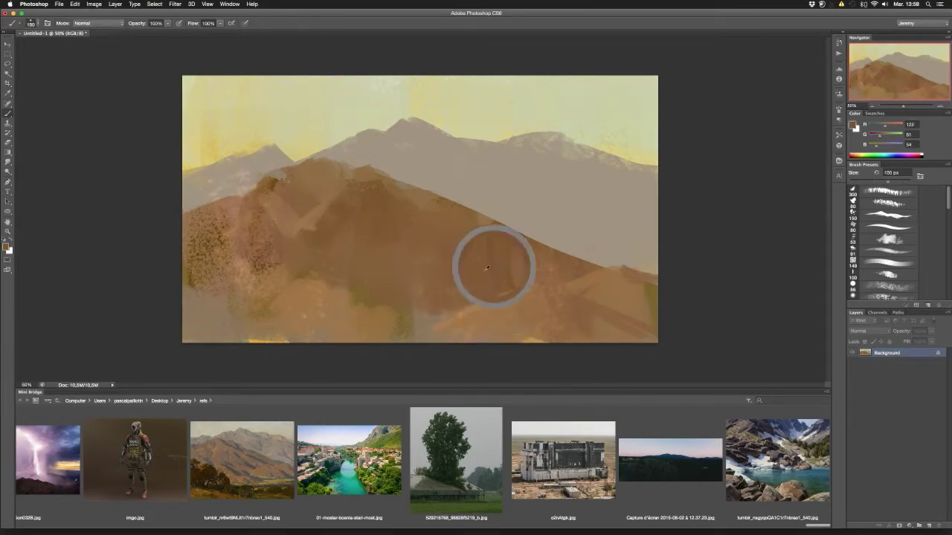
left_click_drag(438, 327, 380, 308)
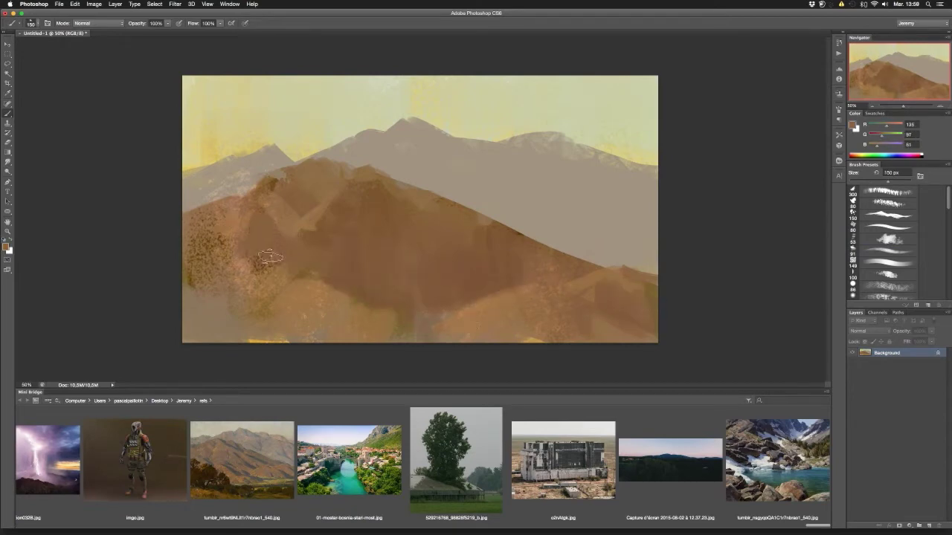
left_click_drag(227, 275, 245, 189)
Sample a light grey-brown and a hill brown from the canvas, resizing the brush.
key("bracketleft")
key("bracketleft")
left_click(362, 166, "alt")
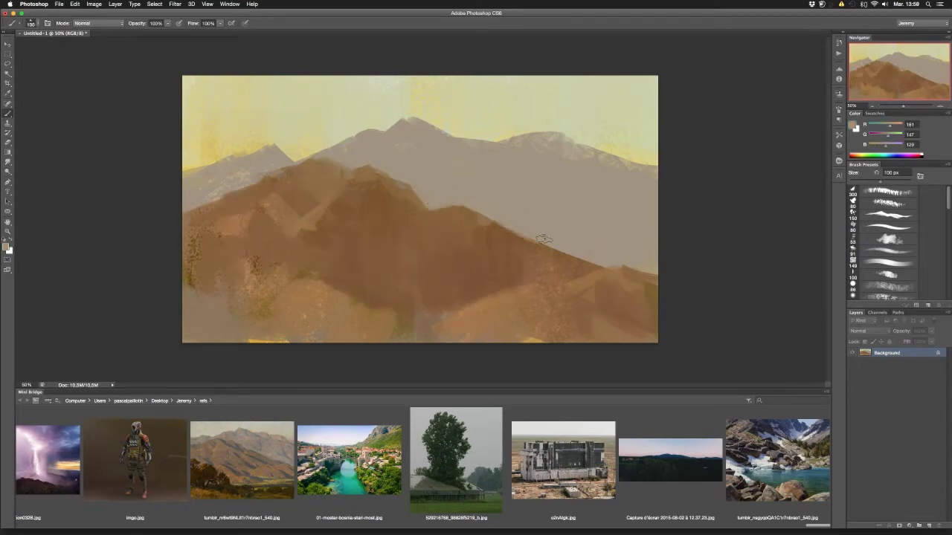
left_click(543, 239, "alt")
key("bracketright")
key("bracketright")
key("bracketright")
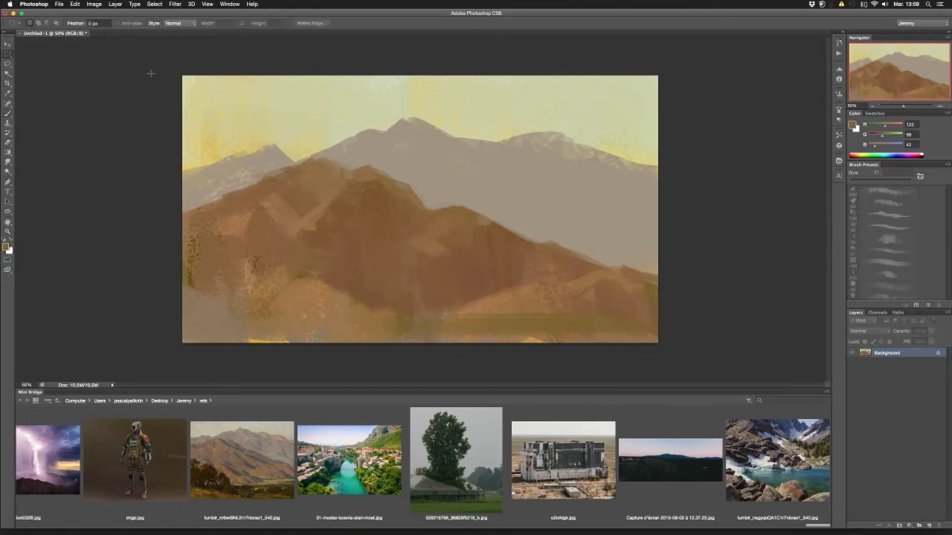
Make and then clear a rectangular selection over the lower canvas.
key("m")
left_click_drag(182, 275, 658, 353)
key("ctrl+d")
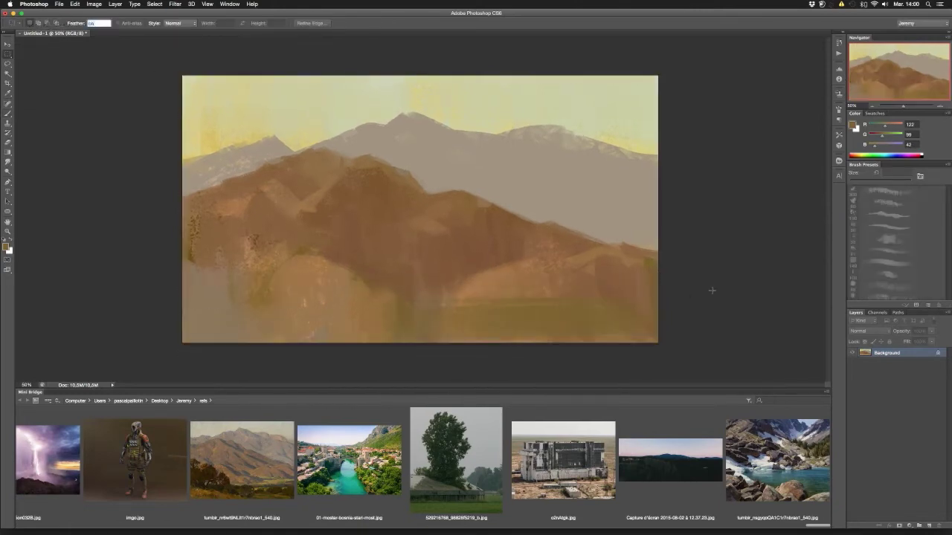
key("b")
Brighten the lower field with glowing orange-gold light using Color Dodge.
left_click(97, 23)
left_click(95, 97)
left_click_drag(346, 327, 657, 320)
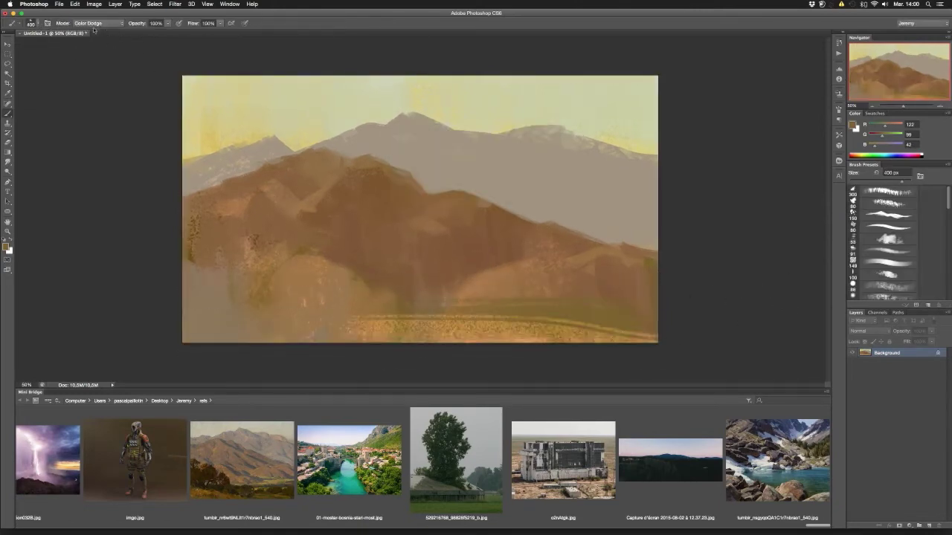
left_click_drag(341, 316, 654, 309)
left_click(96, 23)
left_click(96, 50)
Paint dark red texture at the lower left and cover it with brown.
left_click_drag(186, 320, 557, 347)
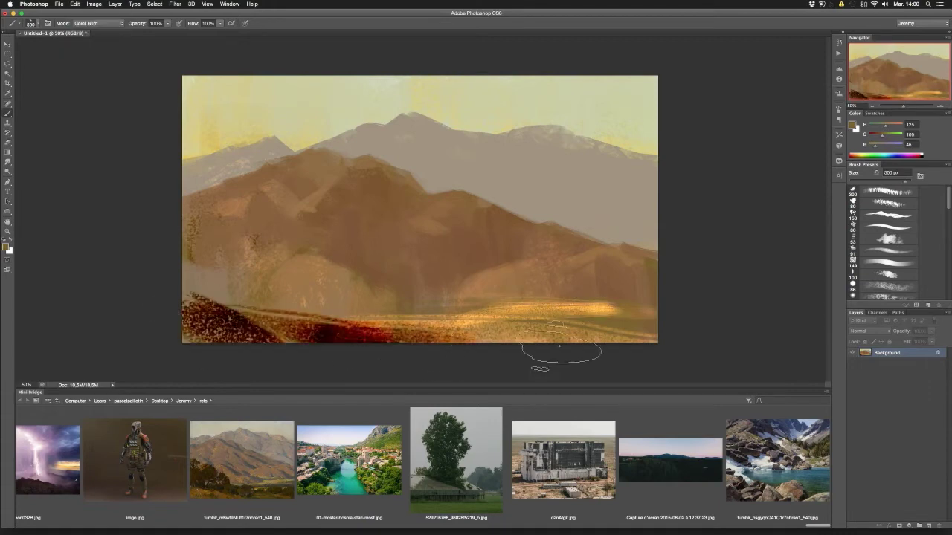
left_click(97, 24)
left_click(95, 30)
mouse_move(300, 316)
left_mouse_down()
mouse_move(391, 331)
mouse_move(659, 319)
mouse_move(208, 305)
mouse_move(313, 318)
left_mouse_up()
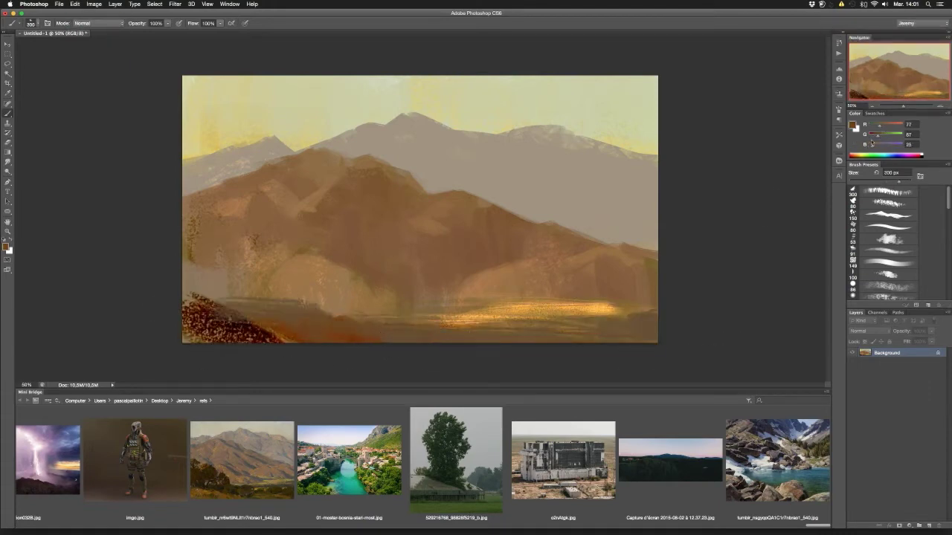
Paint dark green bushes along the lower right and lower-left foreground.
left_click_drag(565, 319, 654, 312)
left_click_drag(529, 320, 647, 320)
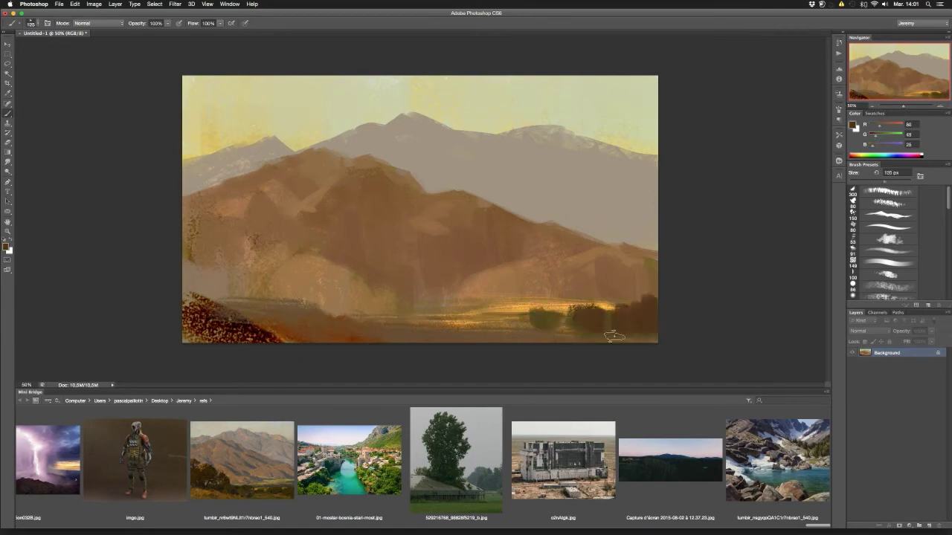
mouse_move(349, 316)
left_mouse_down()
mouse_move(411, 329)
mouse_move(193, 305)
left_mouse_up()
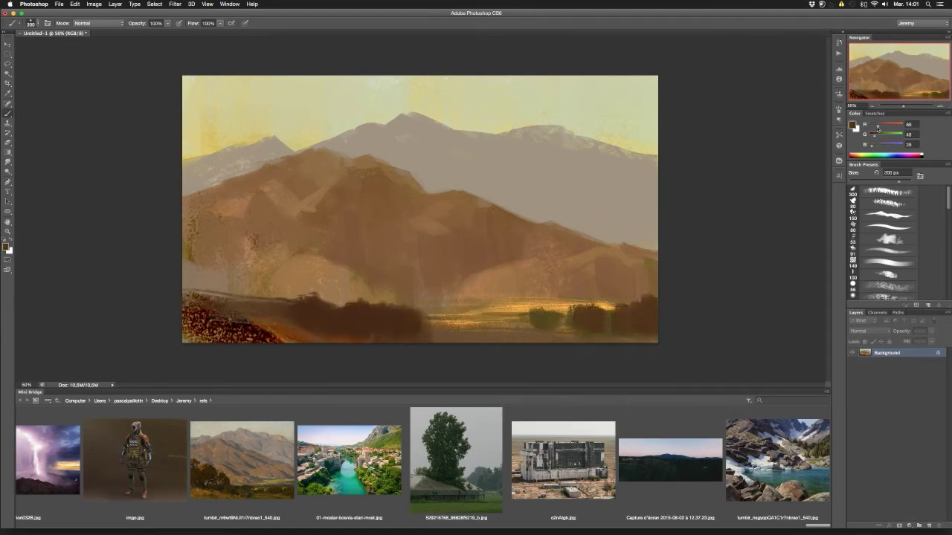
left_click_drag(293, 321, 193, 297)
left_click_drag(275, 292, 327, 296)
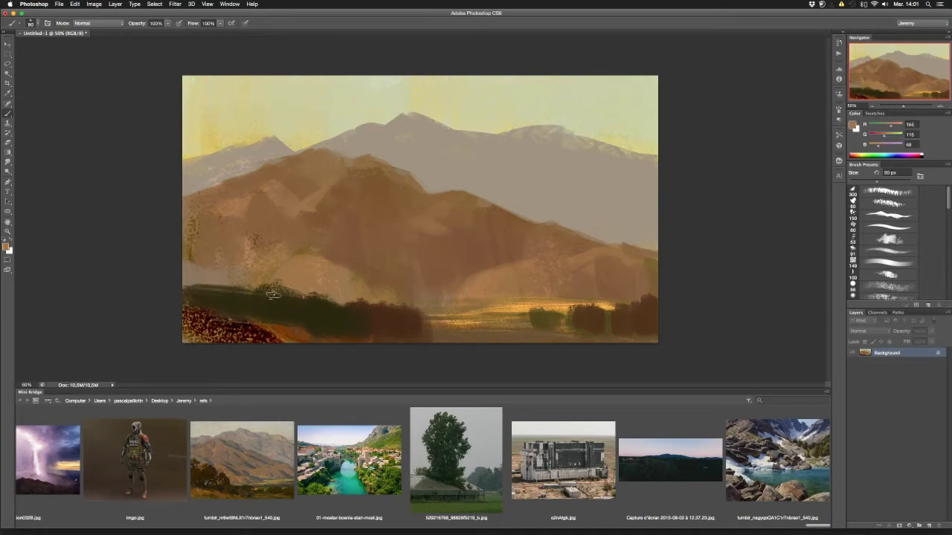
Add a light tan foreground patch and pick darker orange-brown and brown ground colours.
left_click(251, 293, "alt")
mouse_move(250, 294)
left_mouse_down()
mouse_move(256, 301)
mouse_move(194, 312)
mouse_move(387, 331)
left_mouse_up()
left_click(297, 339, "alt")
key("[")
key("[")
key("[")
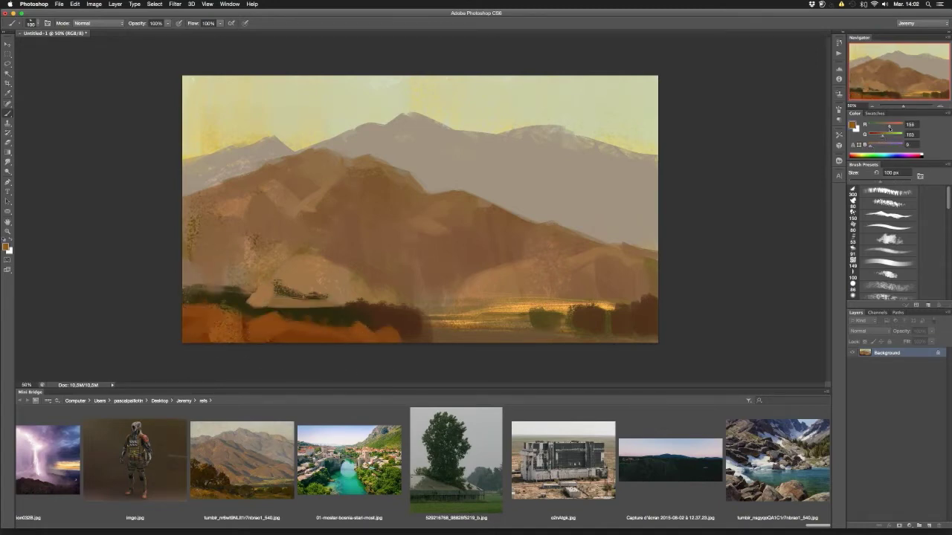
left_click(386, 317, "alt")
key("[")
key("[")
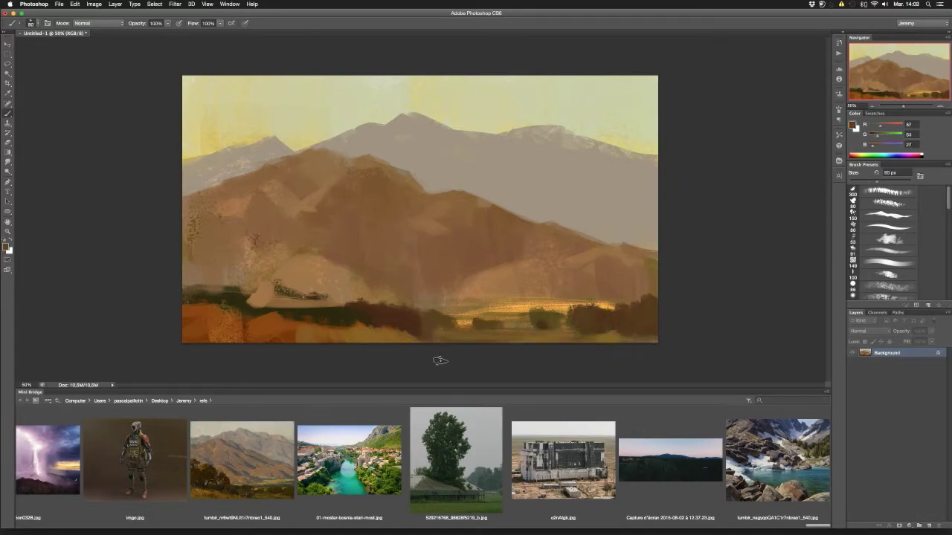
Repaint the valley field in a lighter golden yellow-tan and darken its bushes.
left_click(520, 307, "alt")
mouse_move(521, 307)
left_mouse_down()
mouse_move(489, 313)
mouse_move(535, 310)
mouse_move(554, 327)
left_mouse_up()
left_click(539, 320, "alt")
Paint a large dark brown tree mass and trunk on the left.
left_click(330, 307, "alt")
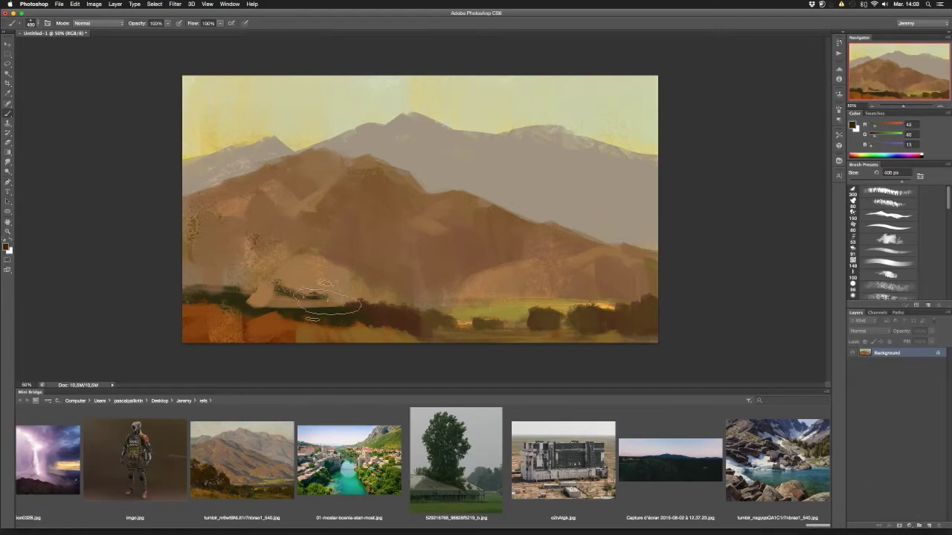
left_click_drag(245, 245, 216, 275)
mouse_move(193, 216)
left_mouse_down()
mouse_move(298, 275)
mouse_move(342, 283)
left_mouse_up()
key("]")
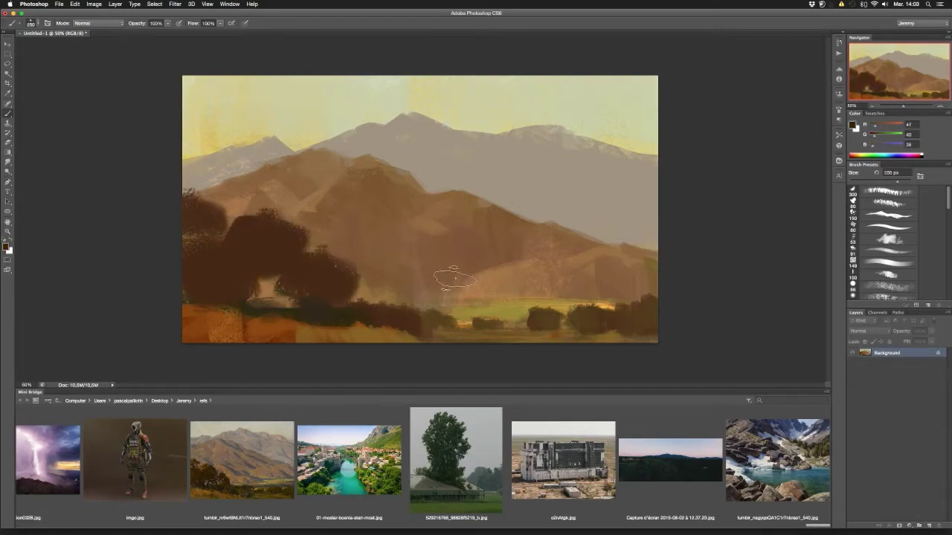
mouse_move(201, 268)
left_mouse_down()
mouse_move(297, 308)
mouse_move(265, 303)
mouse_move(283, 295)
mouse_move(193, 355)
left_mouse_up()
key("bracketleft")
key("bracketleft")
key("bracketleft")
Repaint the lower-left ground orange-brown and add a yellow highlight on the right bushes.
left_click(393, 330, "alt")
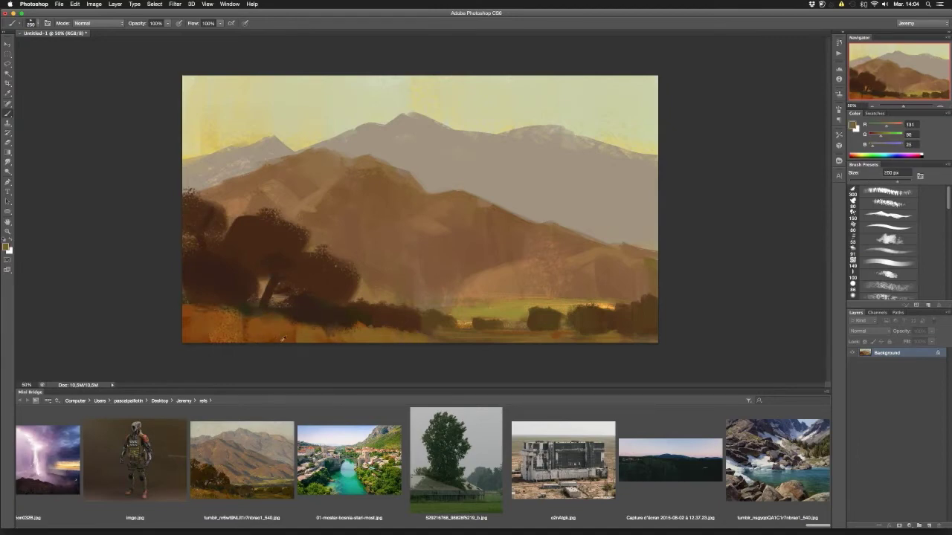
left_click_drag(283, 338, 223, 327)
left_click(615, 322, "alt")
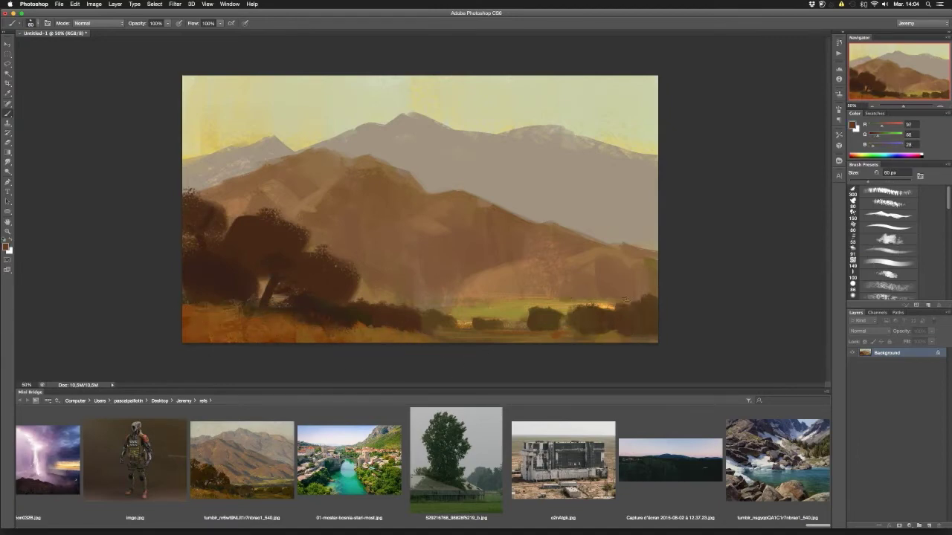
left_click(625, 301, "alt")
left_click_drag(625, 301, 610, 305)
Add dark green strokes and a dark brown bush across the valley floor.
left_click(492, 323, "alt")
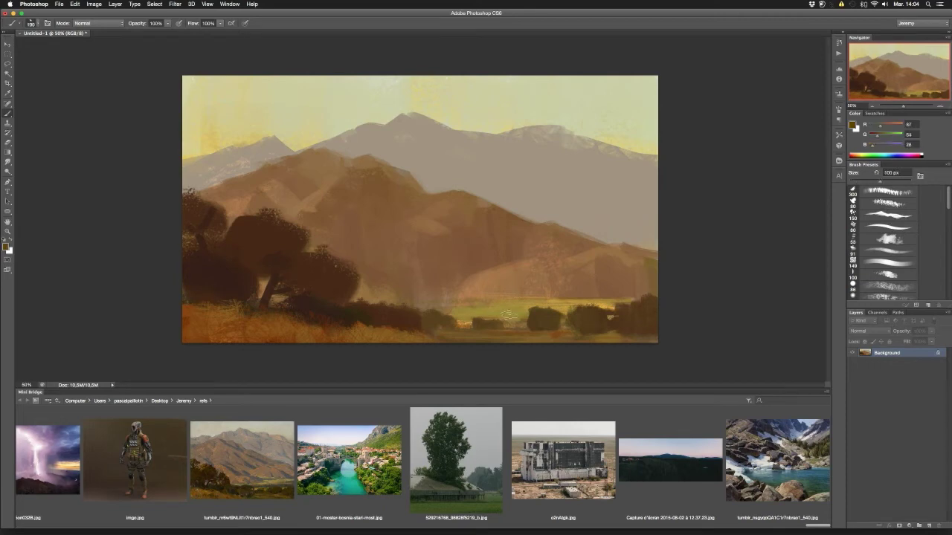
mouse_move(513, 316)
left_mouse_down()
mouse_move(408, 316)
mouse_move(450, 322)
left_mouse_up()
left_click(409, 316, "alt")
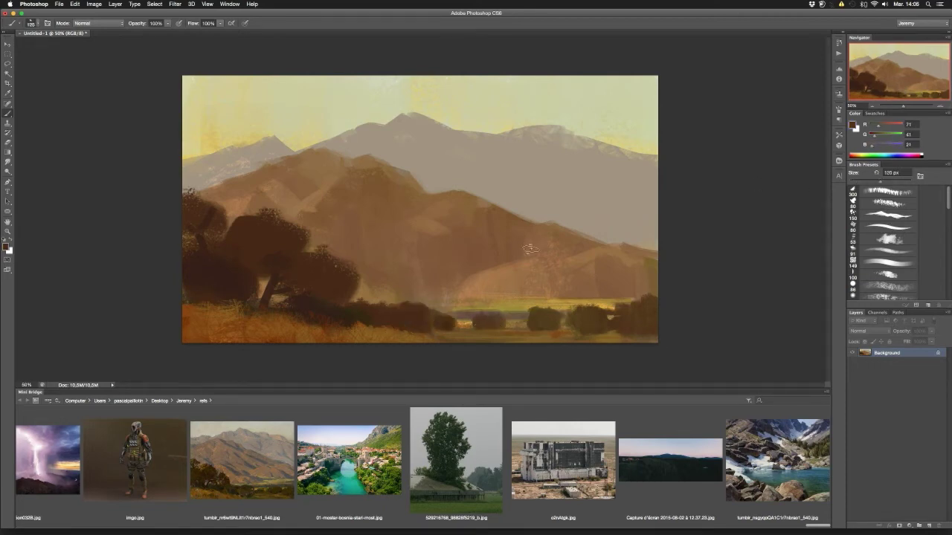
Add more dark foliage to the tree using its sampled brown.
key("bracketright")
key("bracketright")
key("bracketright")
left_click(222, 282, "alt")
key("bracketleft")
key("bracketleft")
left_click_drag(255, 233, 204, 219)
left_click(236, 243, "alt")
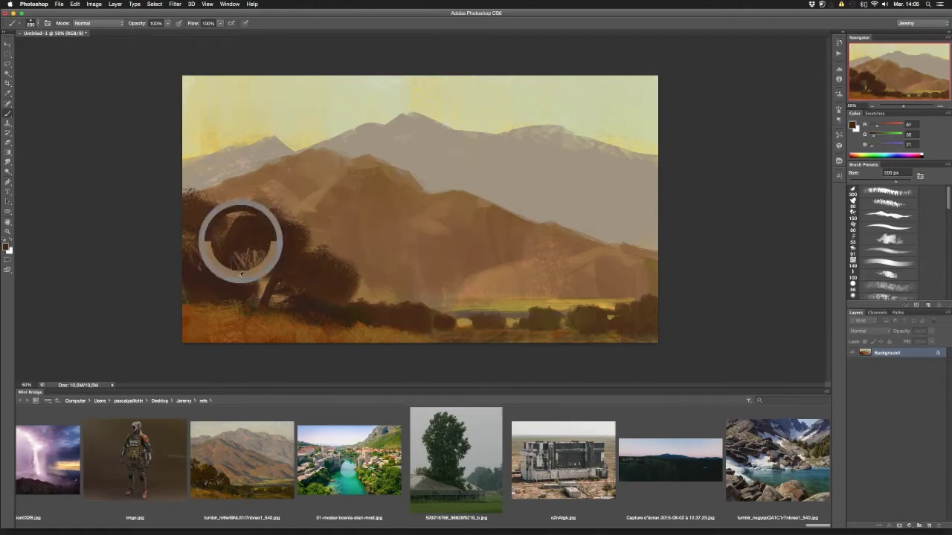
Brush purple-grey shadow strokes across the mountain slopes and upper ridge.
left_click(464, 316, "alt")
key("bracketleft")
key("bracketleft")
key("bracketleft")
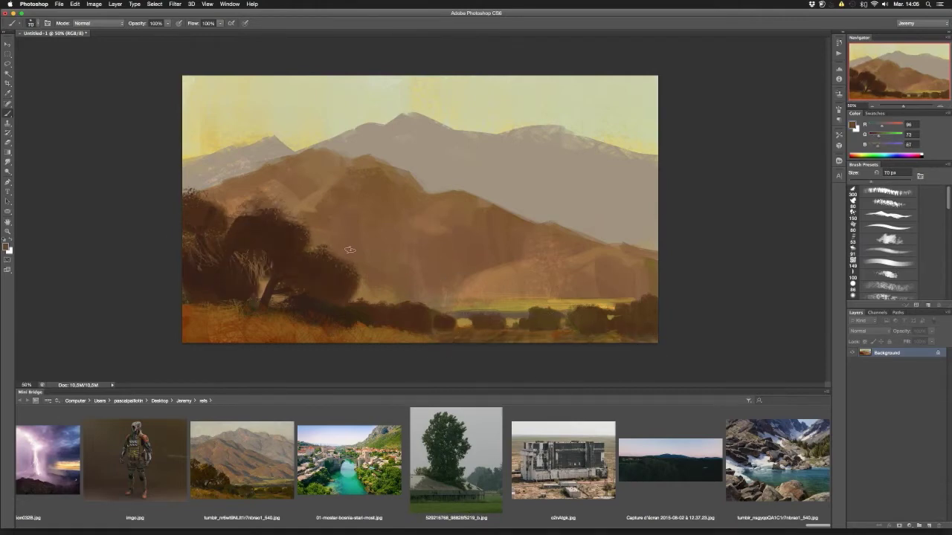
mouse_move(345, 243)
left_mouse_down()
mouse_move(424, 273)
mouse_move(460, 274)
left_mouse_up()
left_click_drag(344, 225, 408, 252)
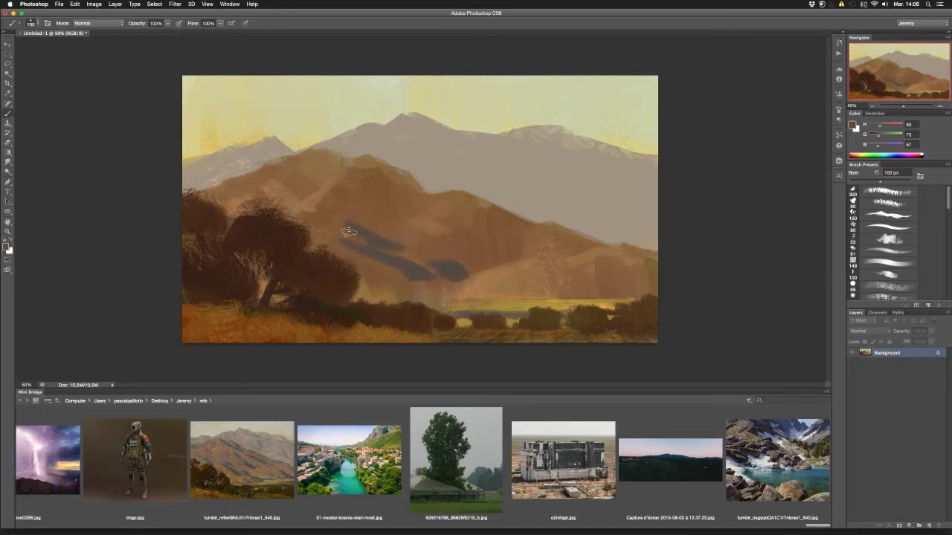
left_click_drag(309, 169, 318, 187)
left_click_drag(327, 152, 532, 245)
Dab bluish shadows on the right slope and stroke shadows along the lower valley.
left_click(541, 262)
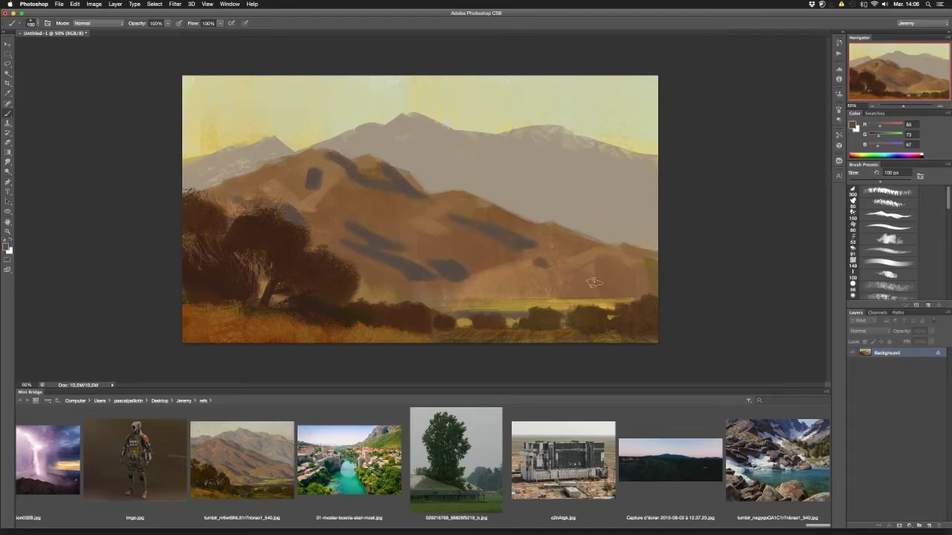
left_click_drag(583, 274, 633, 297)
left_click(556, 292)
left_click_drag(447, 290, 531, 299)
Paint dark shadow strokes across the mid mountain slope.
left_click(392, 218)
left_click_drag(458, 249, 488, 267)
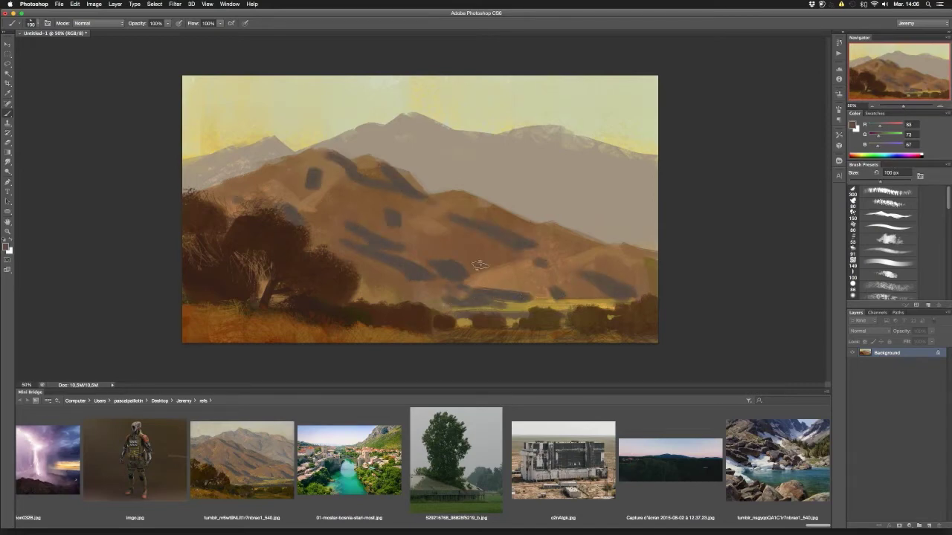
left_click_drag(431, 238, 492, 268)
left_click_drag(402, 210, 436, 233)
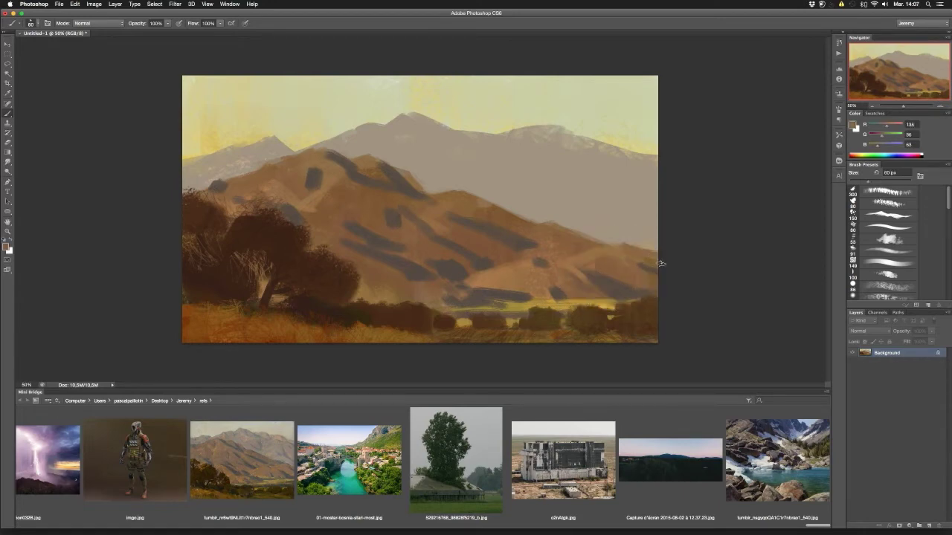
Paint warm orange and lighter brown sunlit strokes over the mid-slope shadows with a smaller brush.
left_click(535, 265, "alt")
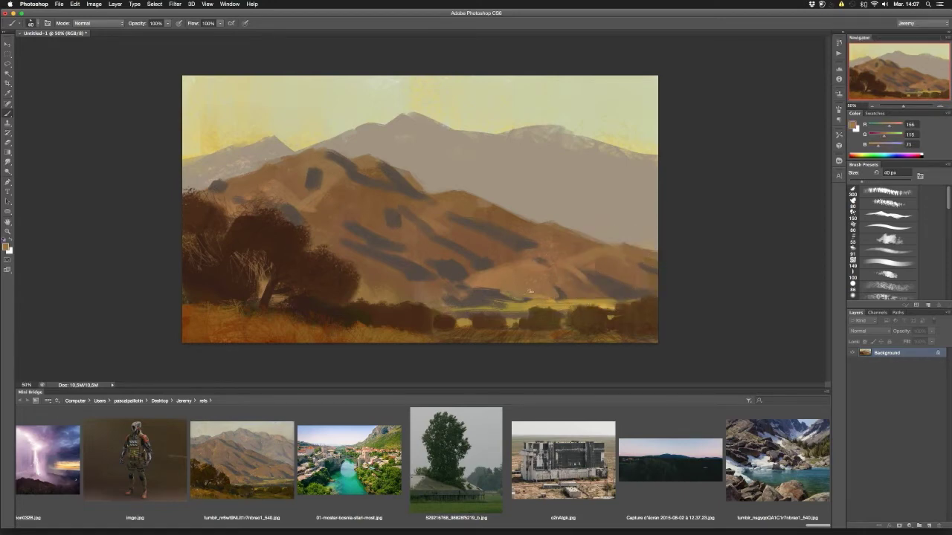
left_click(501, 265, "alt")
mouse_move(421, 300)
left_mouse_down()
mouse_move(443, 288)
mouse_move(461, 298)
mouse_move(443, 287)
left_mouse_up()
left_click(447, 293, "alt")
key("bracketleft")
key("bracketleft")
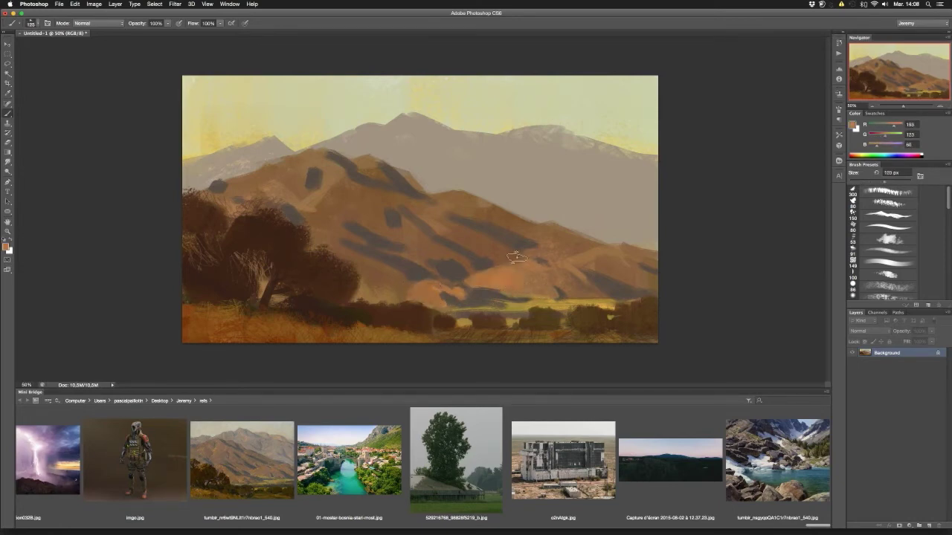
left_click(610, 261, "alt")
left_click(491, 214, "alt")
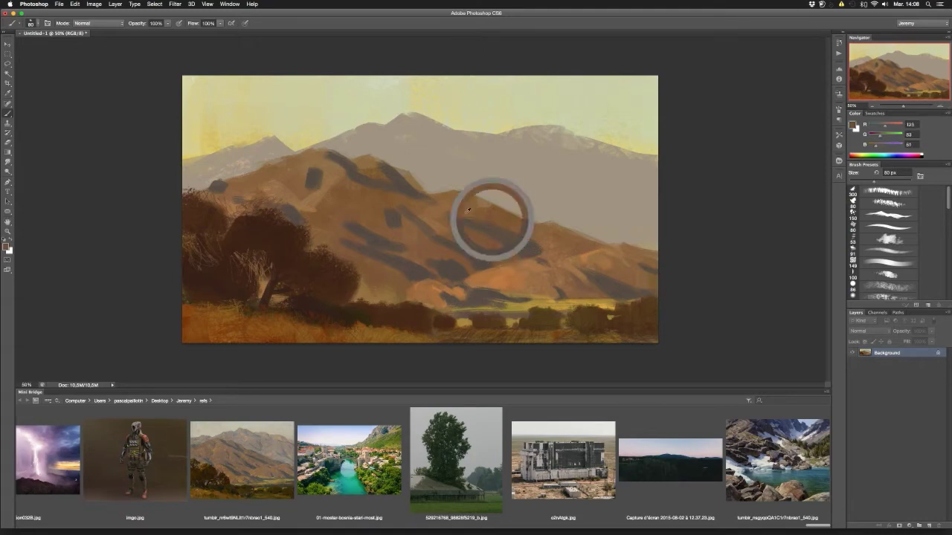
left_click(582, 245, "alt")
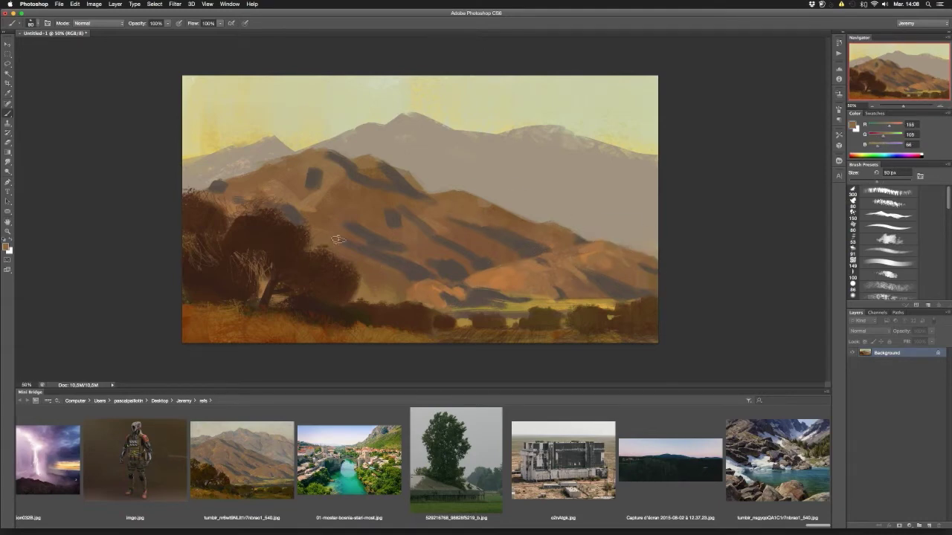
left_click_drag(337, 238, 365, 264)
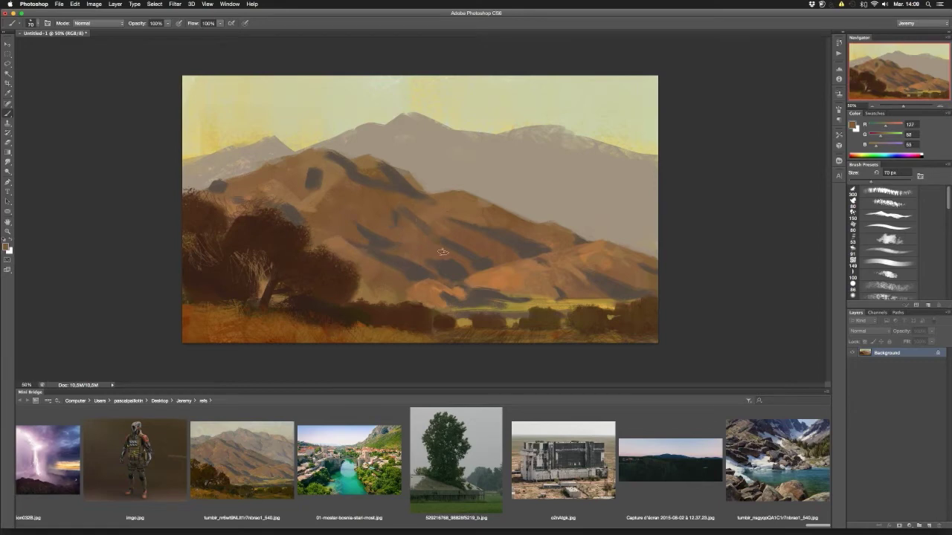
Repaint the brown mountain's ridge edge with pinkish grey, darkening its right slope.
left_click(343, 185, "alt")
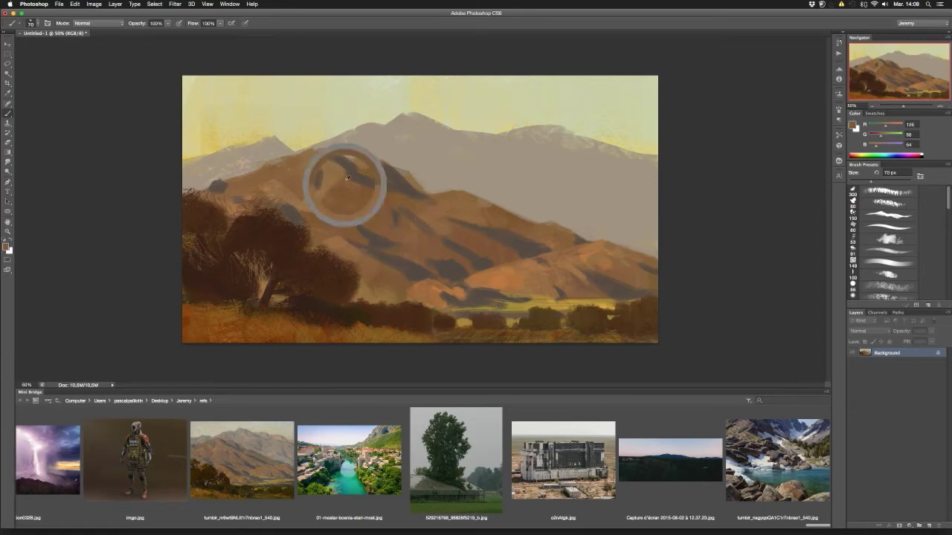
left_click(314, 151, "alt")
mouse_move(297, 149)
left_mouse_down()
mouse_move(327, 142)
mouse_move(440, 194)
left_mouse_up()
left_click(367, 159, "alt")
left_click(407, 181, "alt")
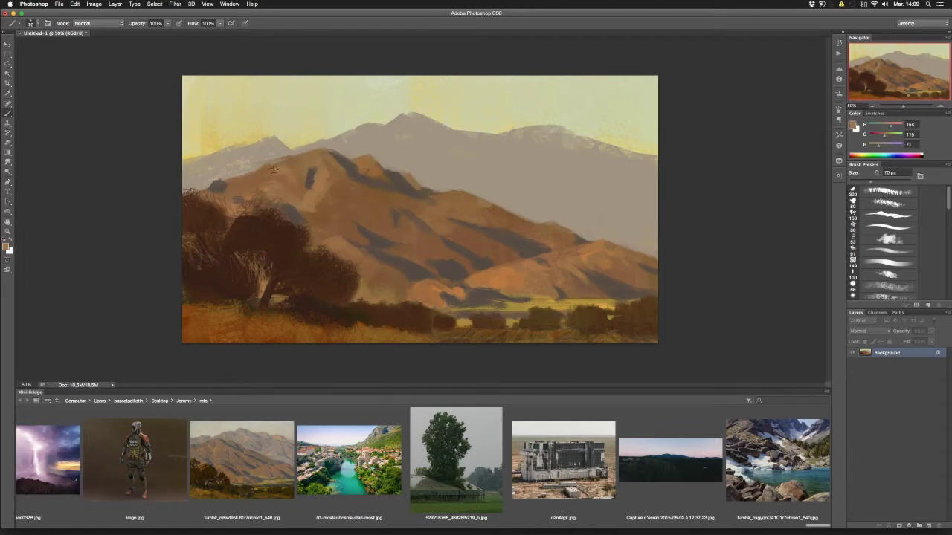
left_click(298, 216, "alt")
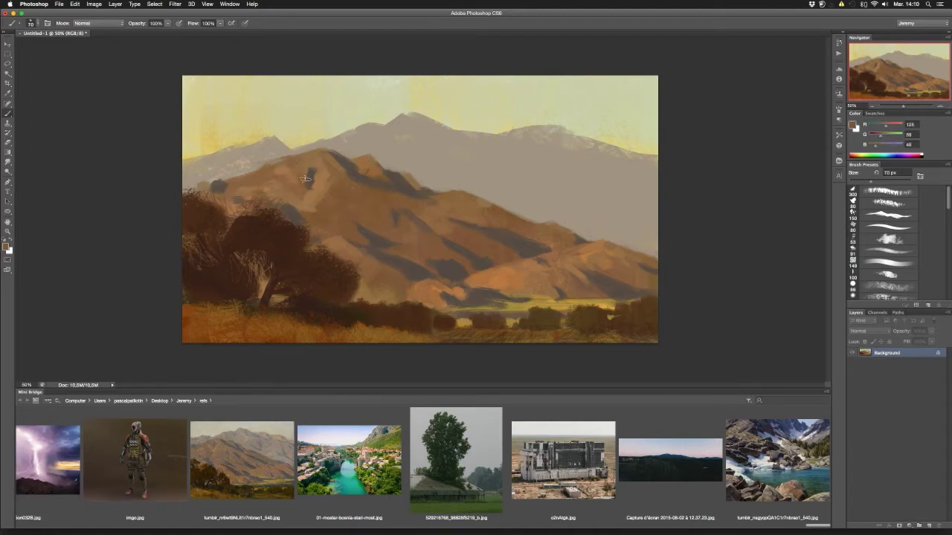
left_click(323, 217, "alt")
key("bracketright")
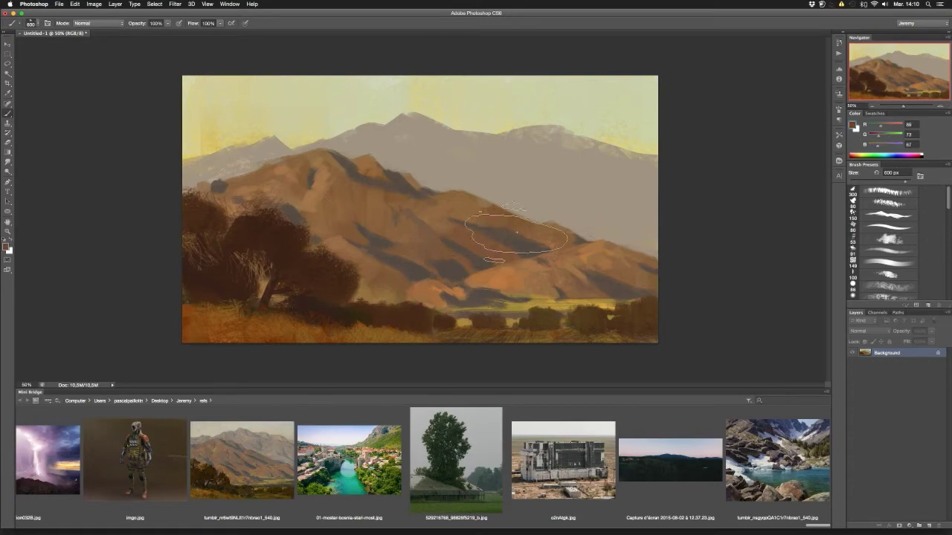
Sample light warm greys from the mountains and size the brush up for the far peaks.
left_click(336, 154, "alt")
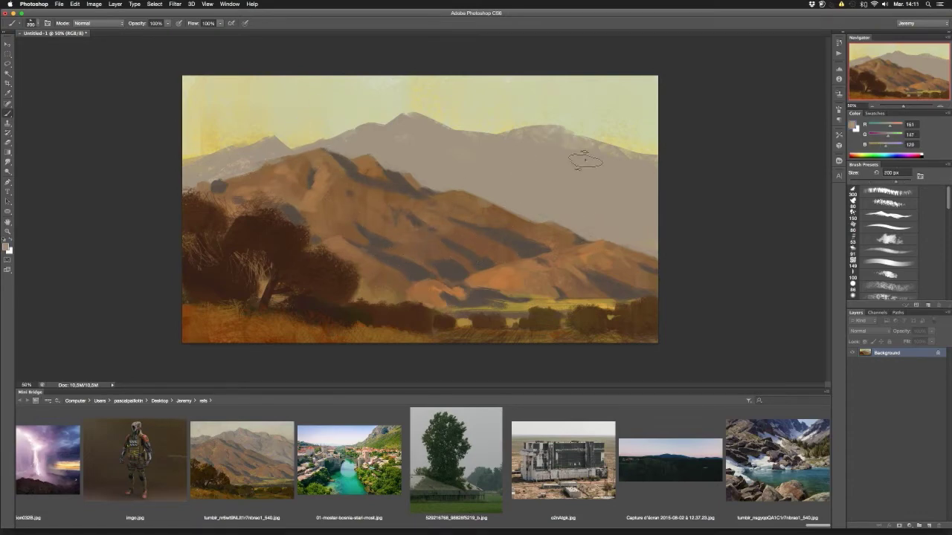
key("bracketright")
key("bracketright")
key("bracketright")
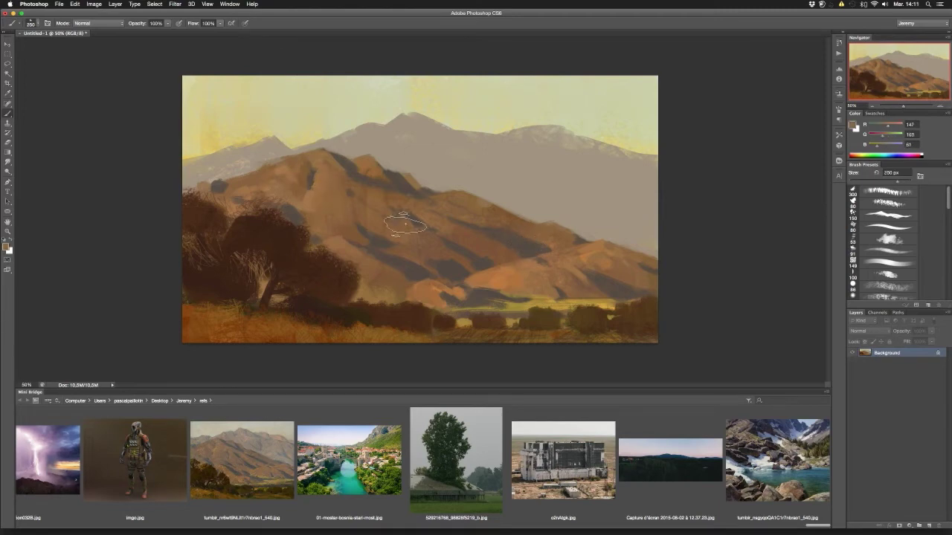
left_click(501, 278, "alt")
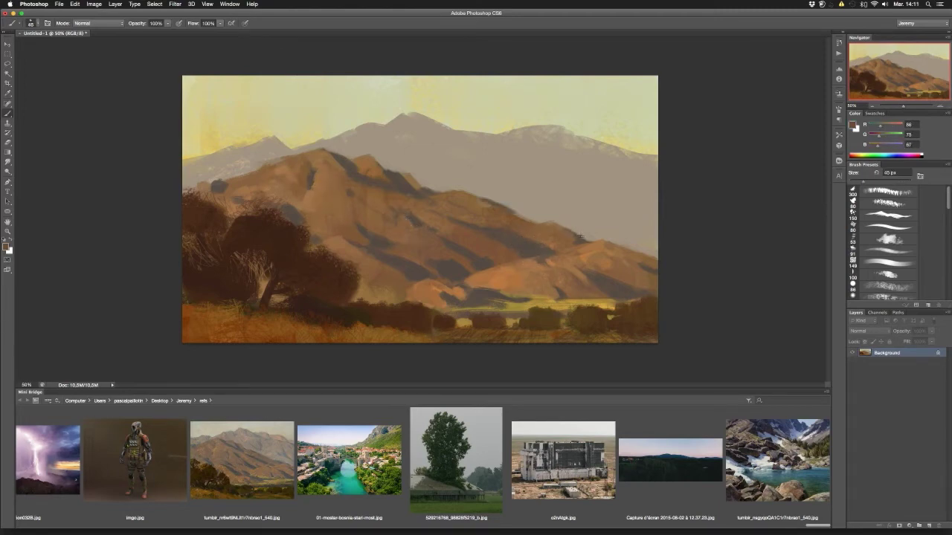
left_click(512, 223, "alt")
key("bracketleft")
key("bracketleft")
key("bracketleft")
left_click(523, 299, "alt")
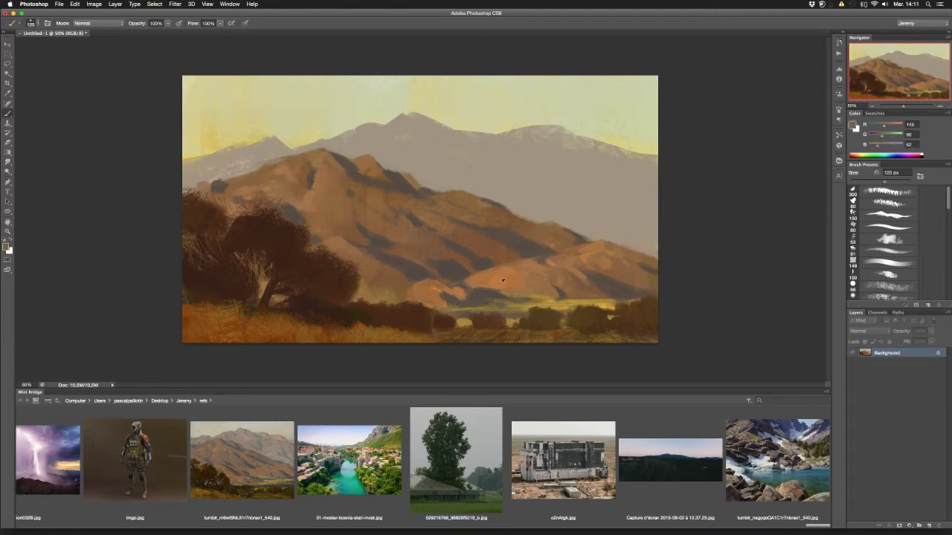
key("bracketright")
key("bracketright")
key("bracketright")
left_click(646, 157, "alt")
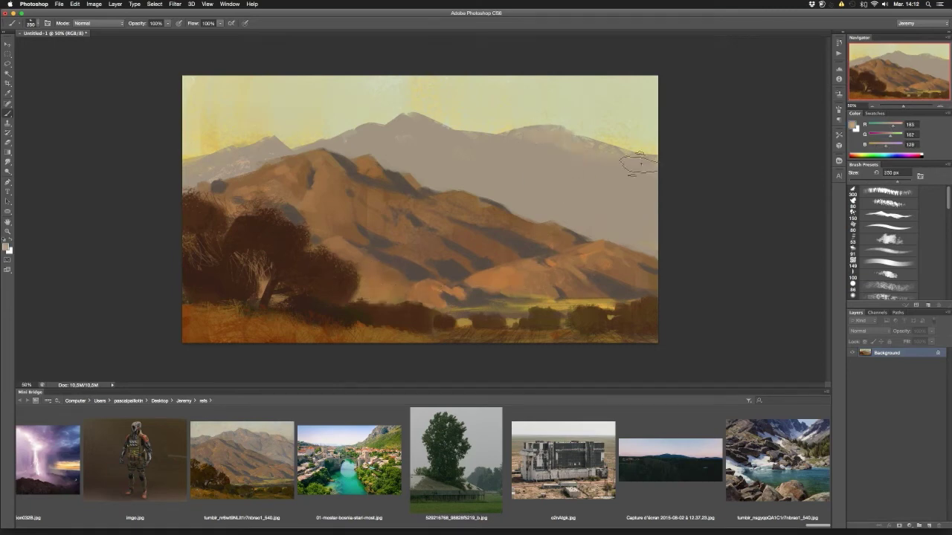
key("bracketleft")
key("bracketleft")
key("bracketleft")
left_click(252, 159, "alt")
key("bracketright")
key("bracketright")
key("bracketright")
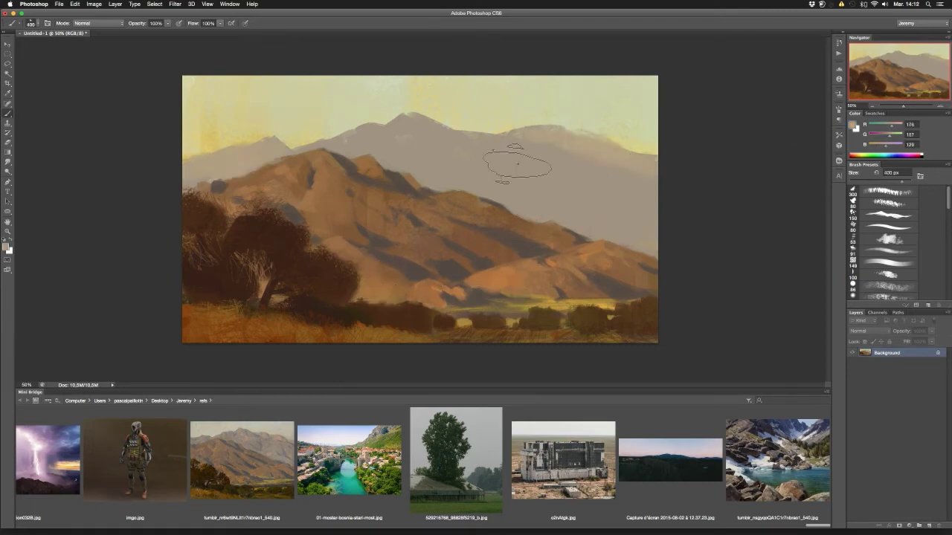
left_click(526, 184, "alt")
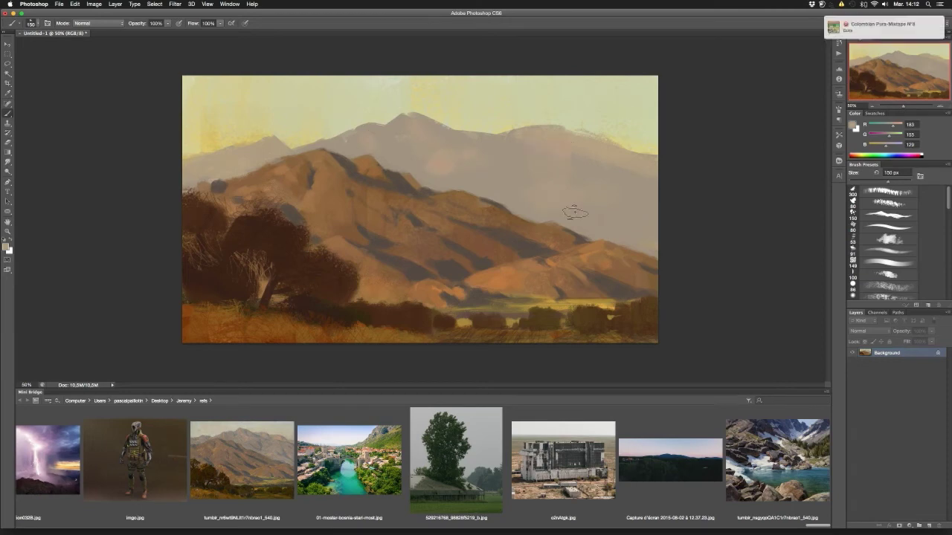
Pick a darker grey and paint shadow dabs and strokes along the distant ridges and slopes.
key("F8")
left_click(622, 337)
left_click(506, 177)
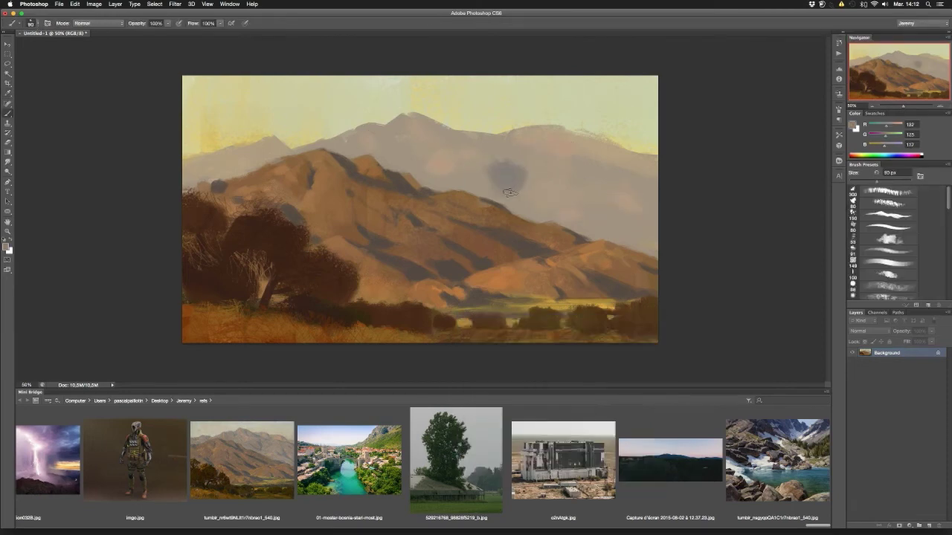
left_click(578, 207)
left_click_drag(597, 172, 606, 209)
mouse_move(640, 159)
left_mouse_down()
mouse_move(550, 132)
mouse_move(483, 186)
left_mouse_up()
left_click(576, 136, "alt")
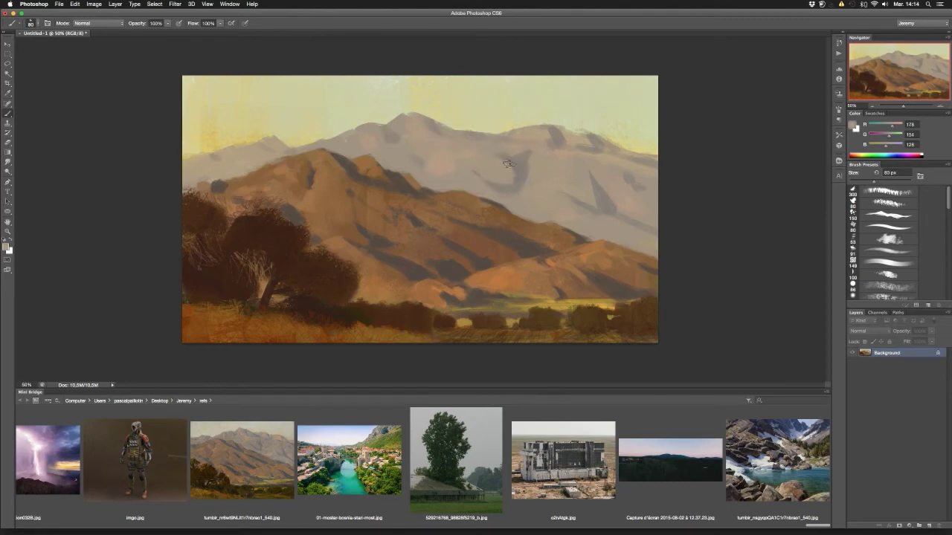
Smudge the far peaks, then extend the dark bushes further left in dark brown.
key("r")
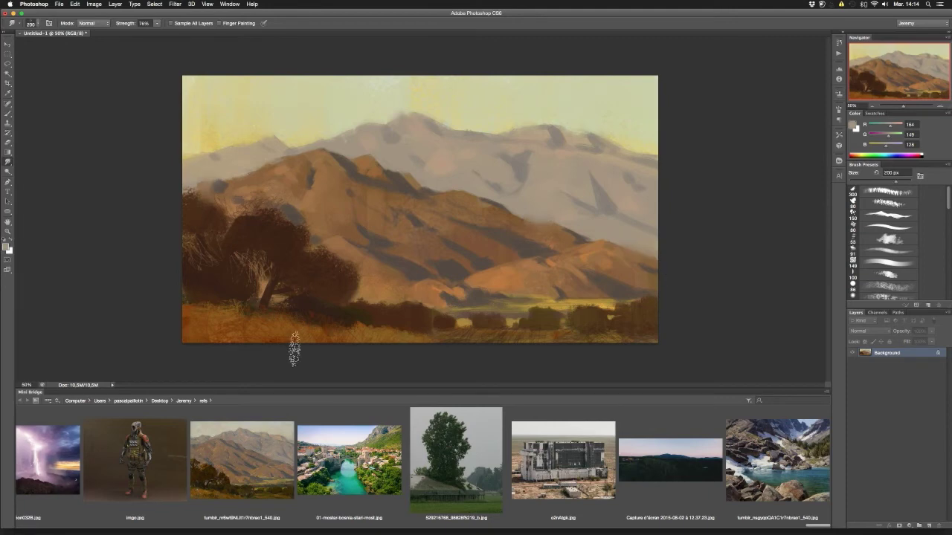
key("b")
left_click(249, 273, "alt")
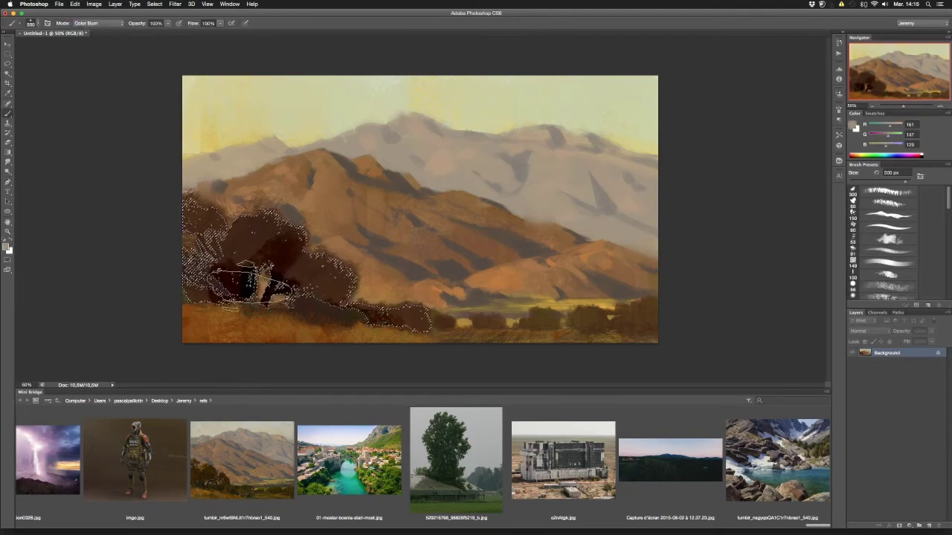
left_click(97, 23)
left_click(89, 7)
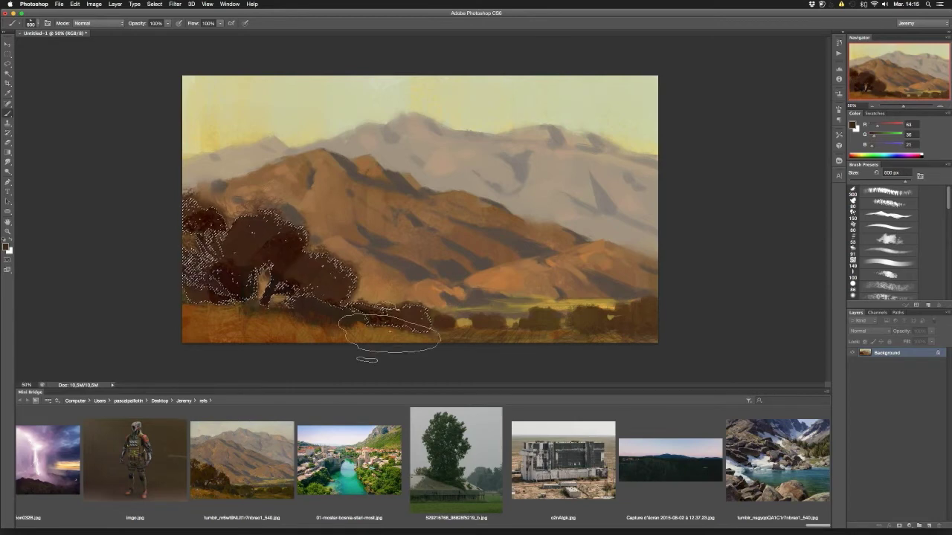
left_click_drag(318, 320, 379, 320)
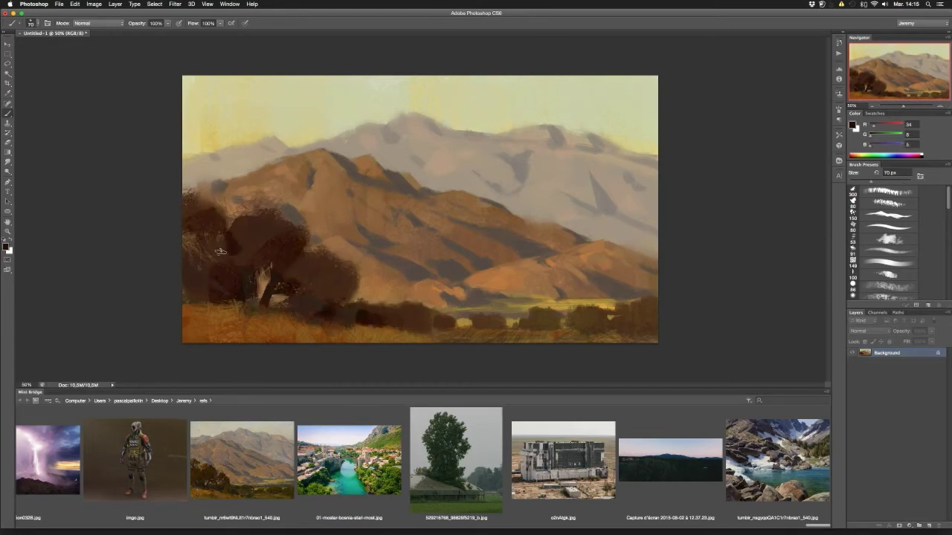
Darken the tree canopy's right edge and the lower bushes with very dark brown.
left_click(210, 215, "alt")
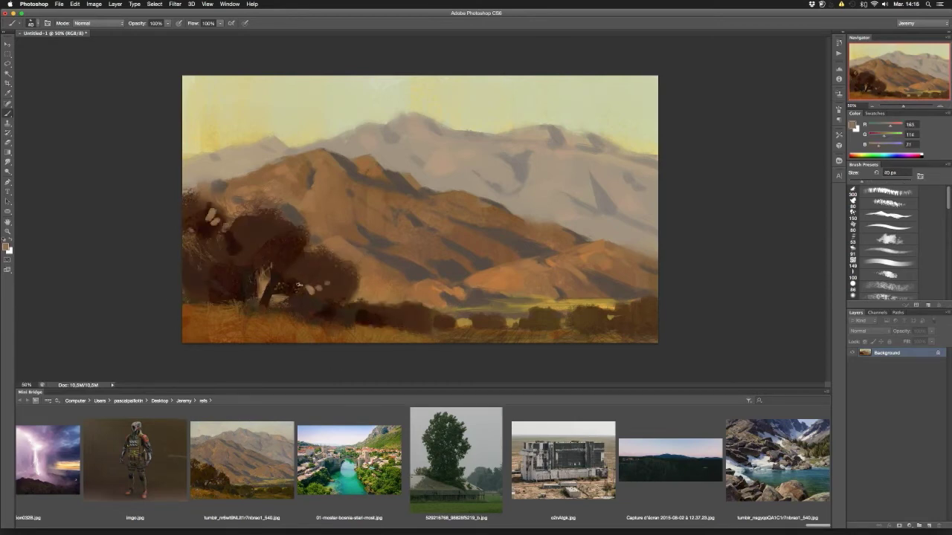
left_click(299, 285, "alt")
key("bracketleft")
left_click_drag(334, 284, 350, 293)
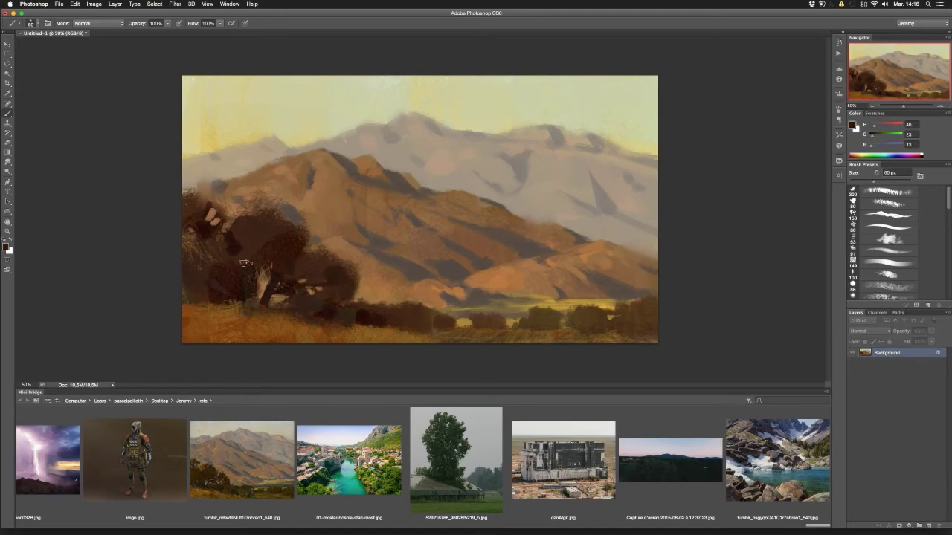
left_click(215, 286, "alt")
key("bracketright")
key("bracketright")
key("bracketright")
key("bracketright")
key("bracketright")
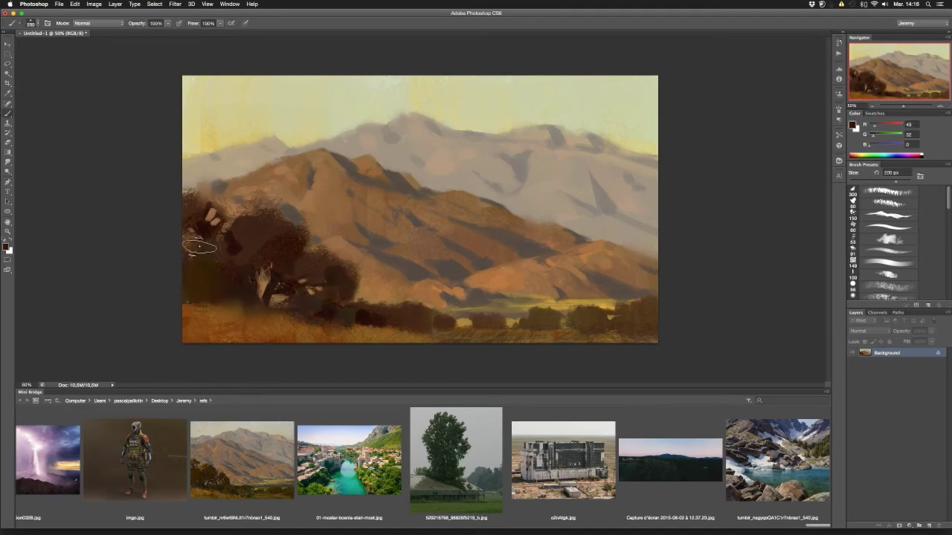
left_click_drag(372, 314, 420, 319)
Darken the tree's upper-left edge with dark red-brown, then add orange light strokes on top.
left_click(394, 335, "alt")
key("bracketleft")
key("bracketleft")
key("bracketleft")
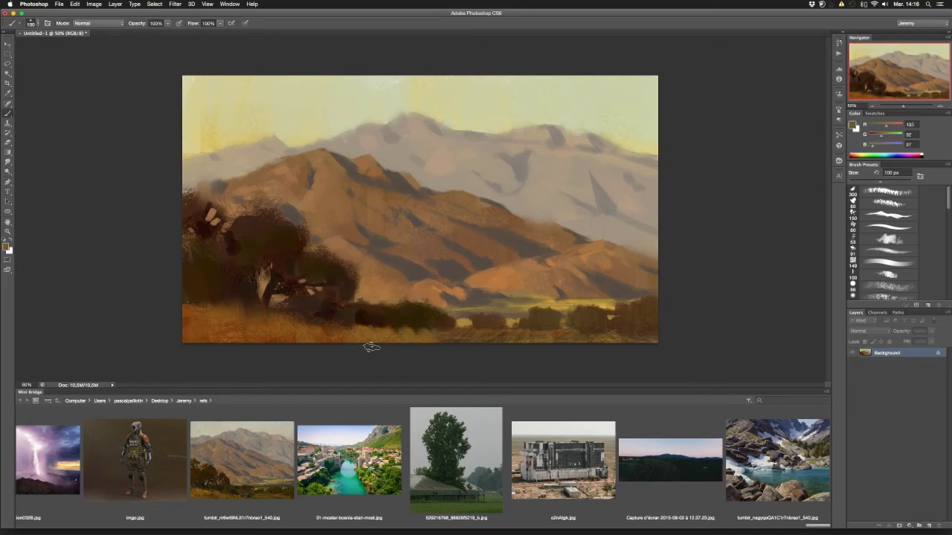
left_click(202, 208, "alt")
key("bracketleft")
key("bracketleft")
left_click_drag(211, 219, 188, 192)
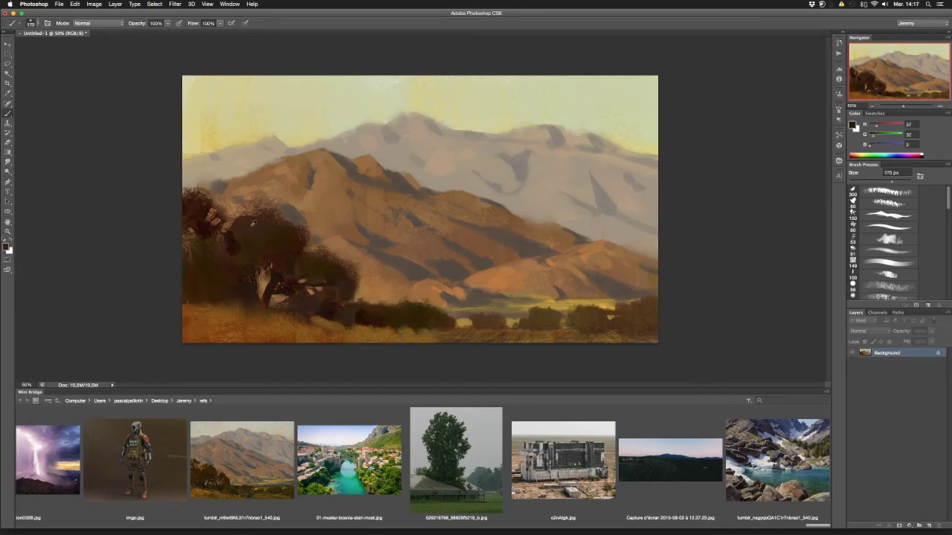
left_click(896, 126)
mouse_move(228, 225)
left_mouse_down()
mouse_move(256, 215)
mouse_move(230, 238)
mouse_move(248, 244)
mouse_move(249, 223)
mouse_move(202, 194)
left_mouse_up()
Add dark brown strokes to the upper-left tree canopy for a broken outline.
left_click(223, 242, "alt")
key("bracketleft")
key("bracketleft")
key("bracketleft")
left_click(202, 194, "alt")
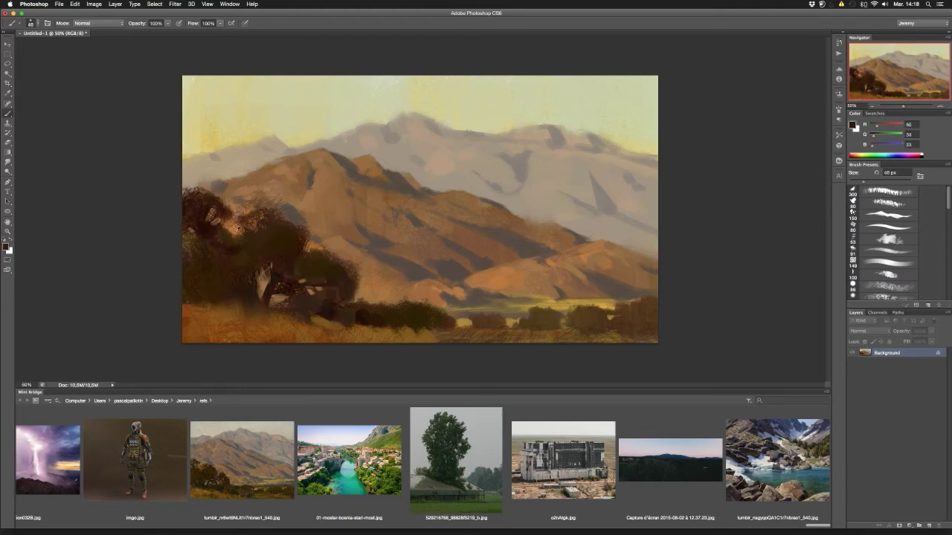
left_click(232, 204, "alt")
key("bracketright")
key("bracketright")
left_click(287, 215, "alt")
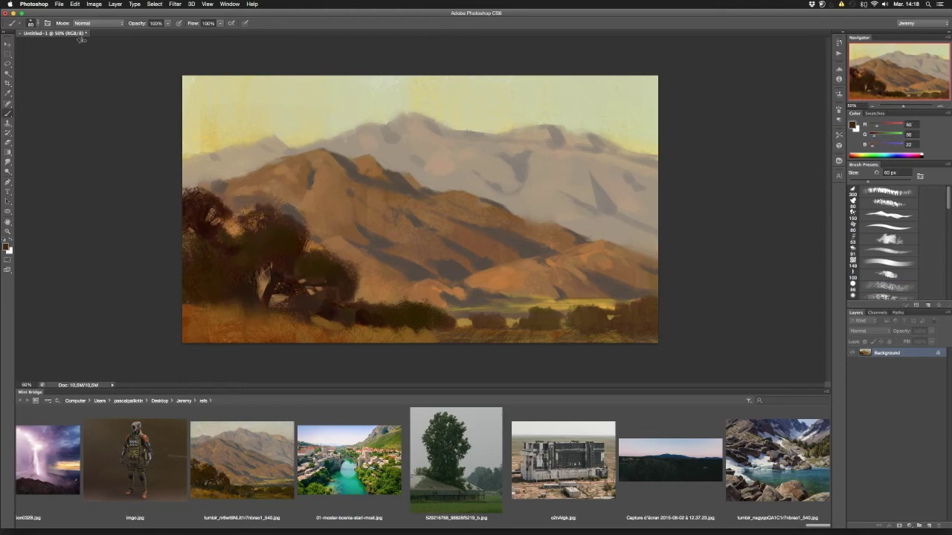
Undo an orange Color Dodge dab on the tree and return the brush to Normal mode.
left_click(97, 23)
left_click(93, 89)
left_click(236, 221)
key("ctrl+z")
left_click(96, 23)
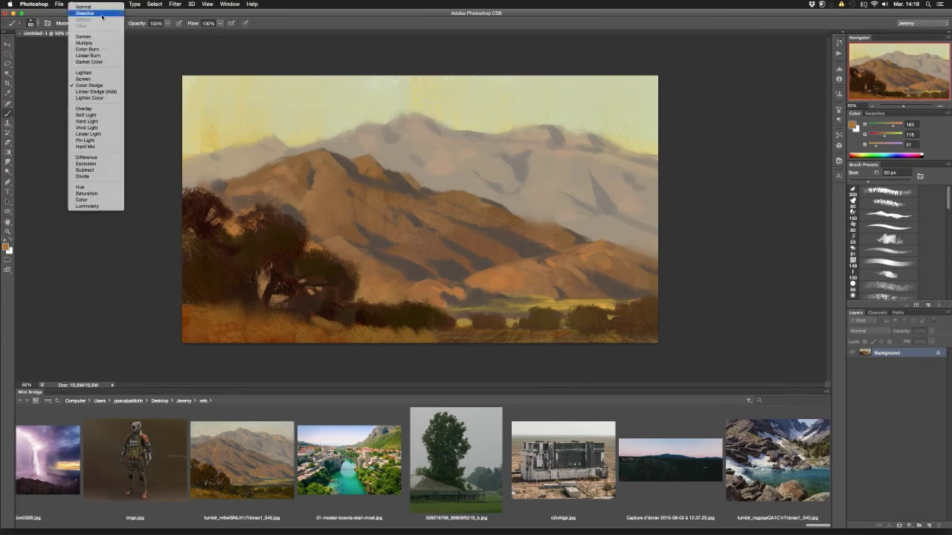
left_click(89, 7)
Darken the lower tree and lay ochre and dark brown grass strokes in the lower-left foreground.
left_click(229, 216, "alt")
mouse_move(250, 252)
left_mouse_down()
mouse_move(318, 310)
mouse_move(216, 319)
mouse_move(274, 354)
left_mouse_up()
left_click(257, 290, "alt")
key("bracketleft")
key("bracketleft")
key("bracketleft")
left_click(286, 331, "alt")
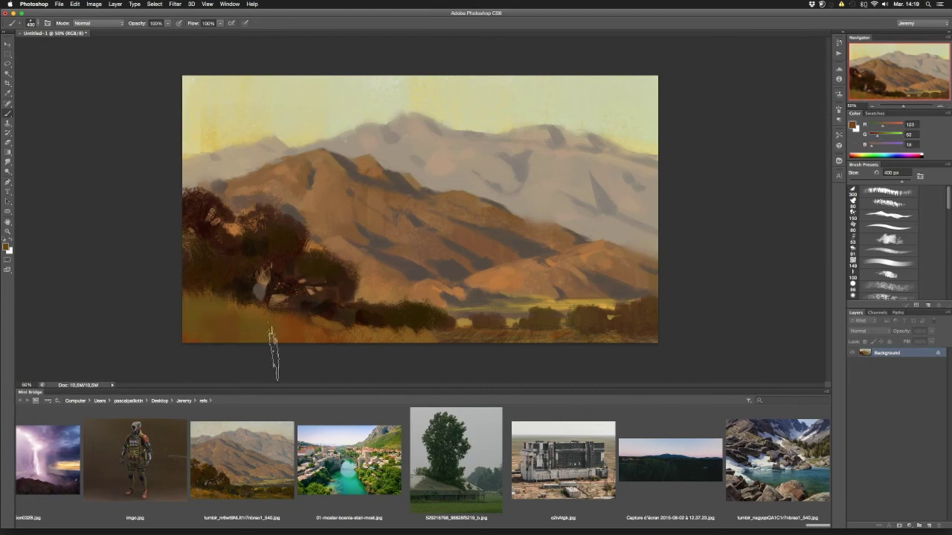
key("bracketright")
key("bracketright")
key("bracketright")
left_click(223, 312, "alt")
left_click_drag(193, 304, 275, 353)
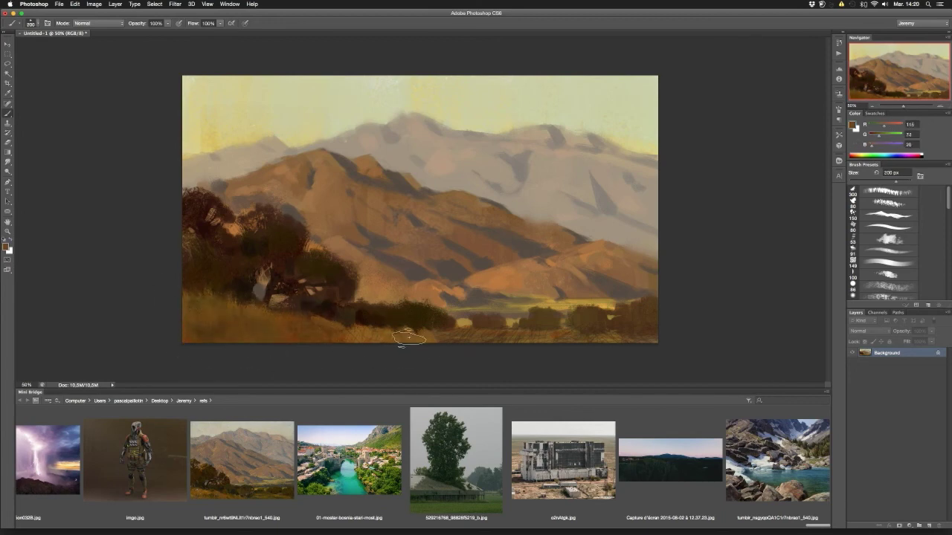
Adjust the orange paint colour and sample dark browns from the bottom bushes.
left_click(441, 317, "alt")
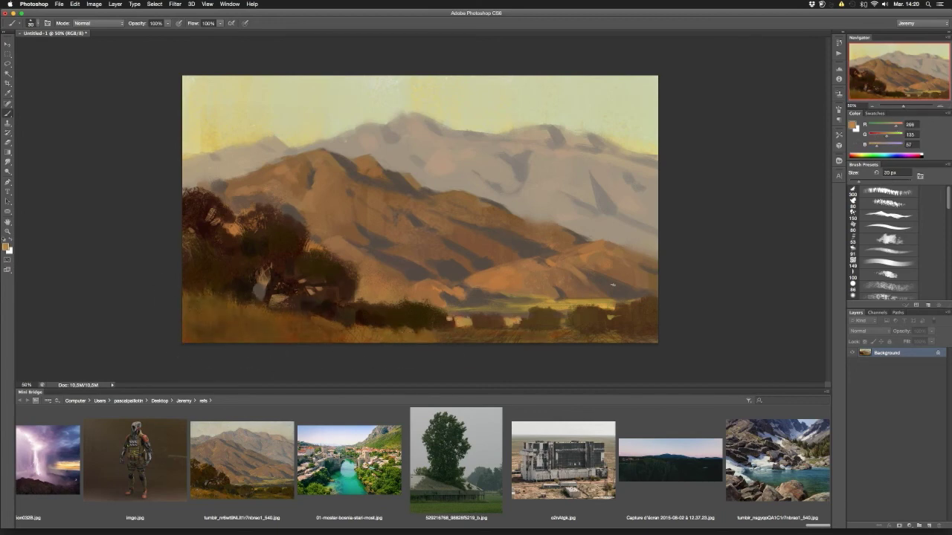
left_click(891, 126)
left_click(608, 333, "alt")
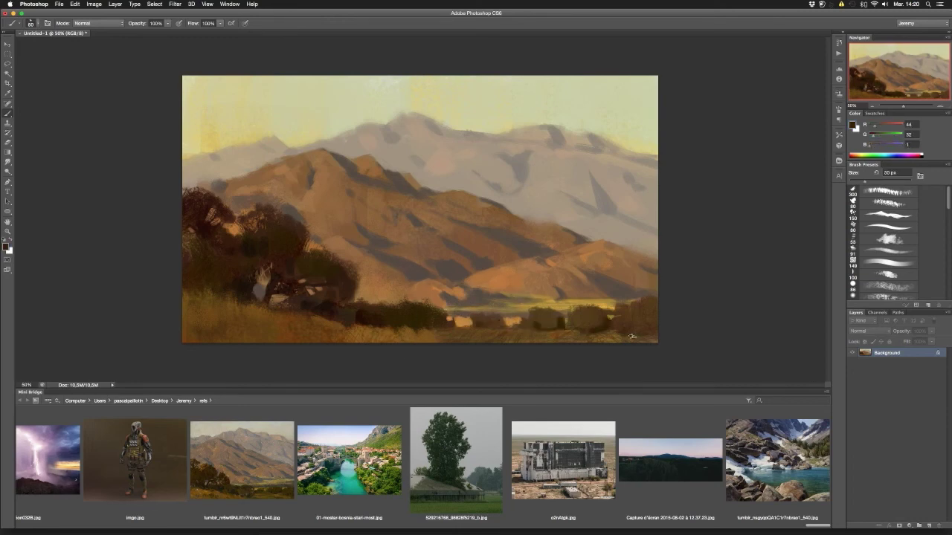
left_click(586, 334, "alt")
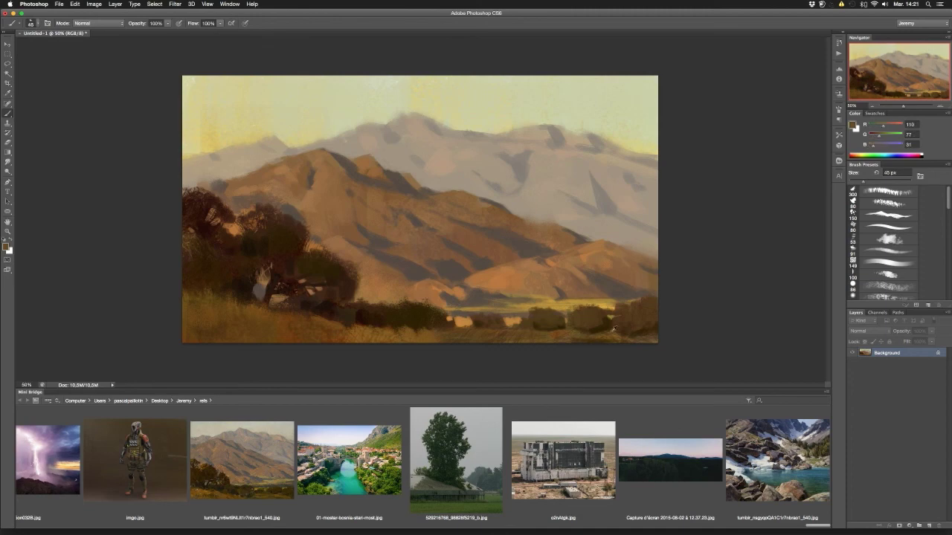
left_click(603, 321, "alt")
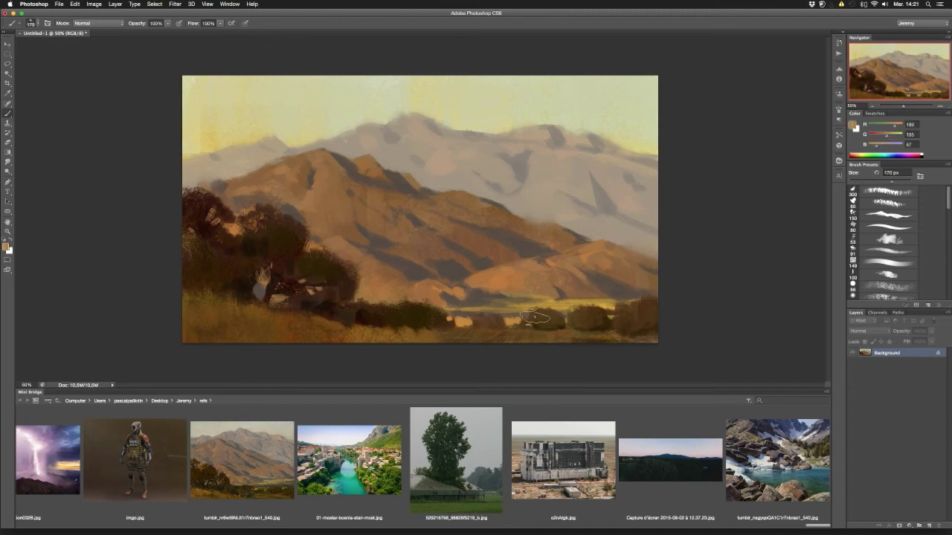
left_click(442, 311, "alt")
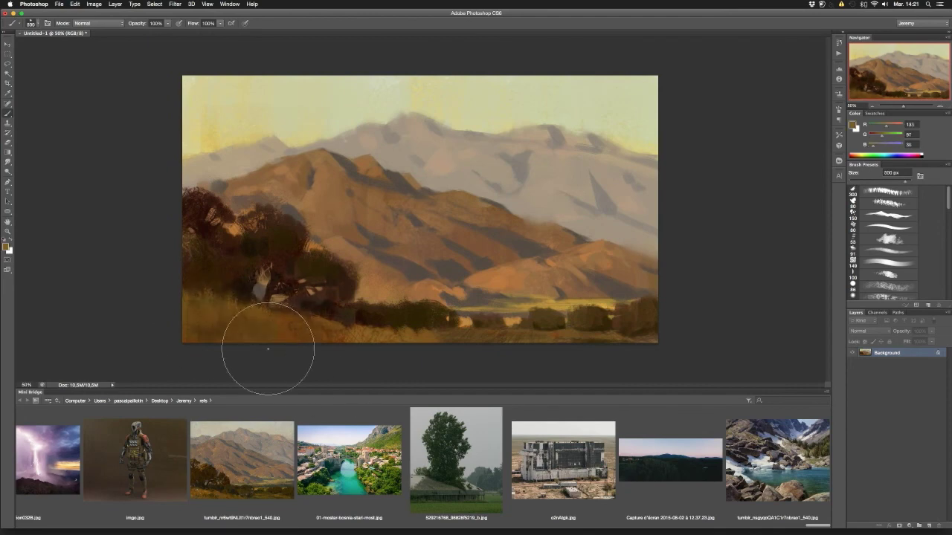
Zoom out, clear the mountain selection and make the brush very large.
key("ctrl+minus")
key("bracketright")
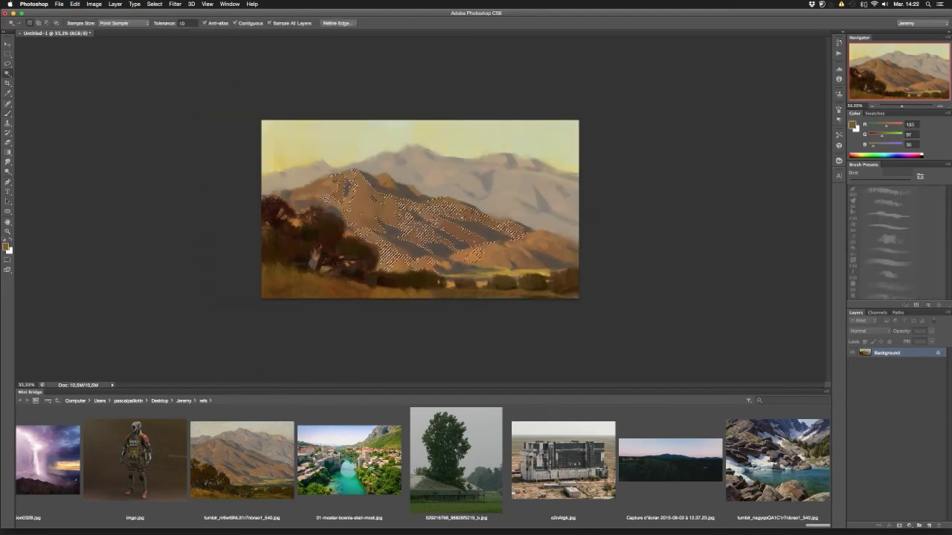
key("bracketright")
key("shift+alt+d")
key("ctrl+d")
key("bracketright")
key("bracketright")
key("bracketright")
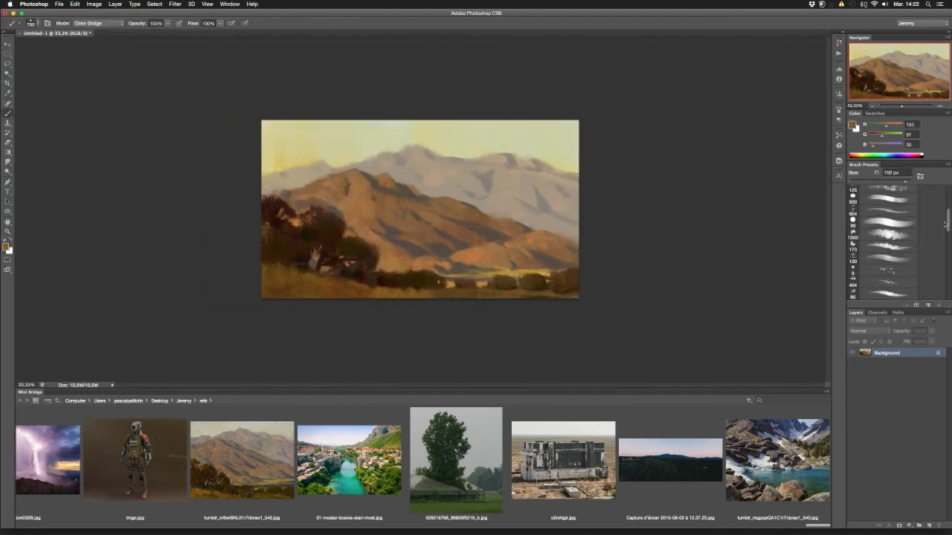
Wash the distant peaks and right mountain with a light grey in Normal mode.
left_click(97, 24)
left_click(83, 9)
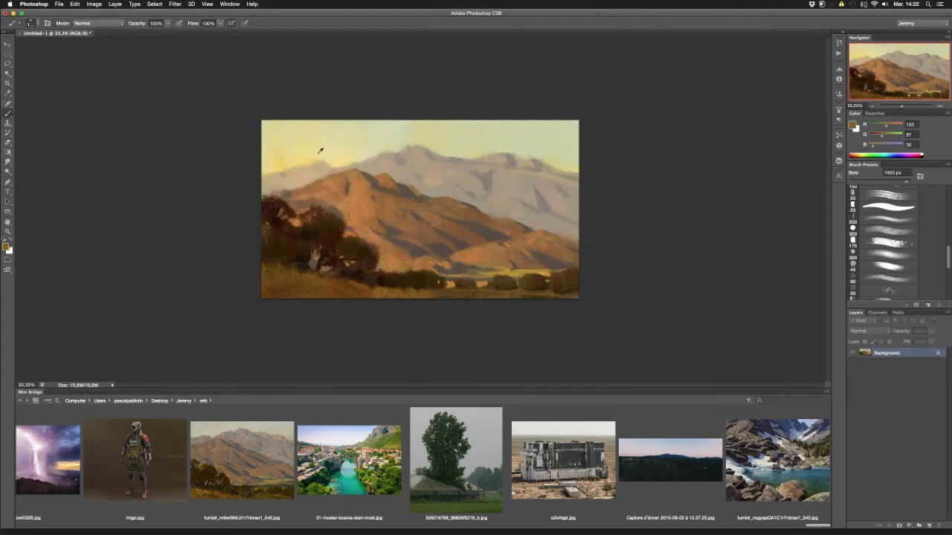
left_click(399, 121, "alt")
left_click_drag(446, 178, 616, 159)
key("ctrl+shift+f")
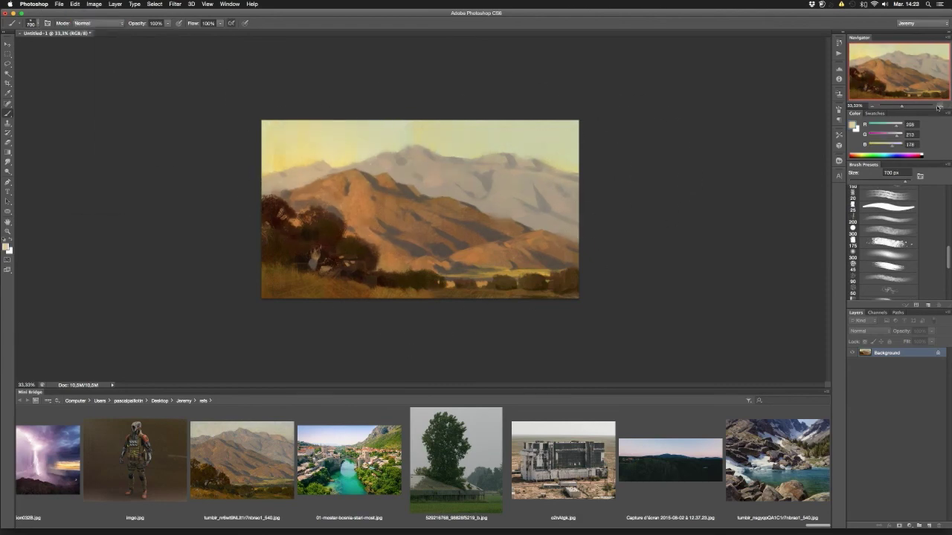